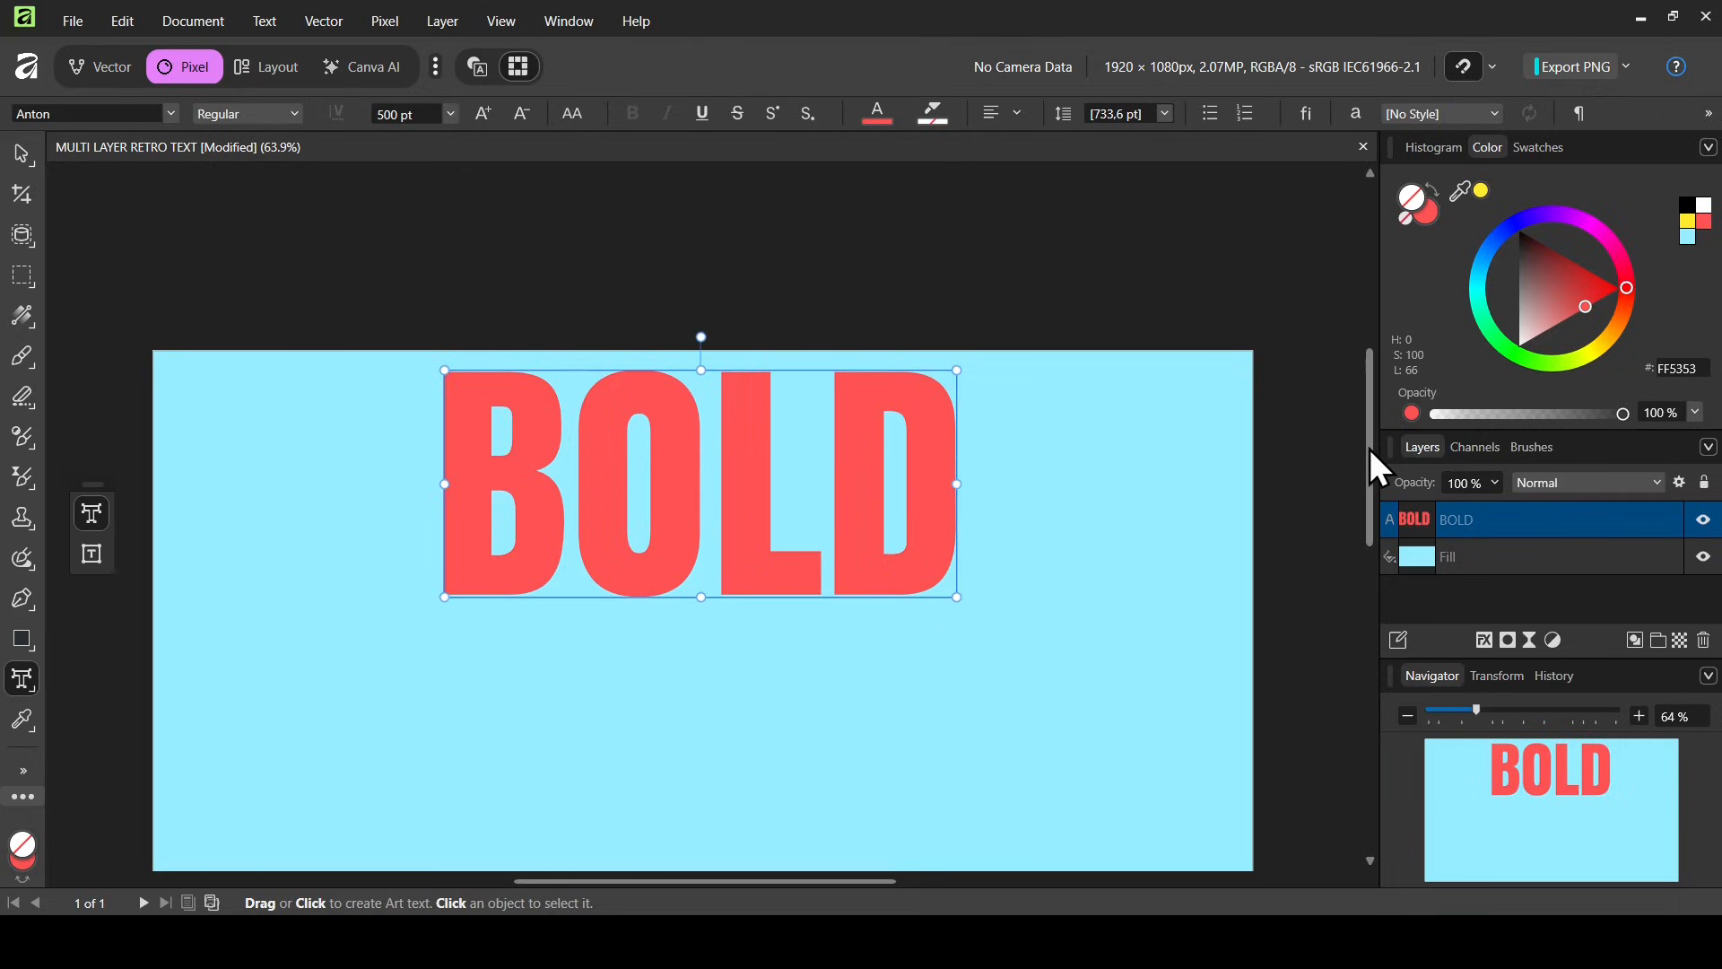
# Move the BOLD text down toward the middle of the canvas with the Move Tool
pyautogui.moveTo(1369, 448); pyautogui.dragTo(1370, 508)
pyautogui.rightClick(25, 153)
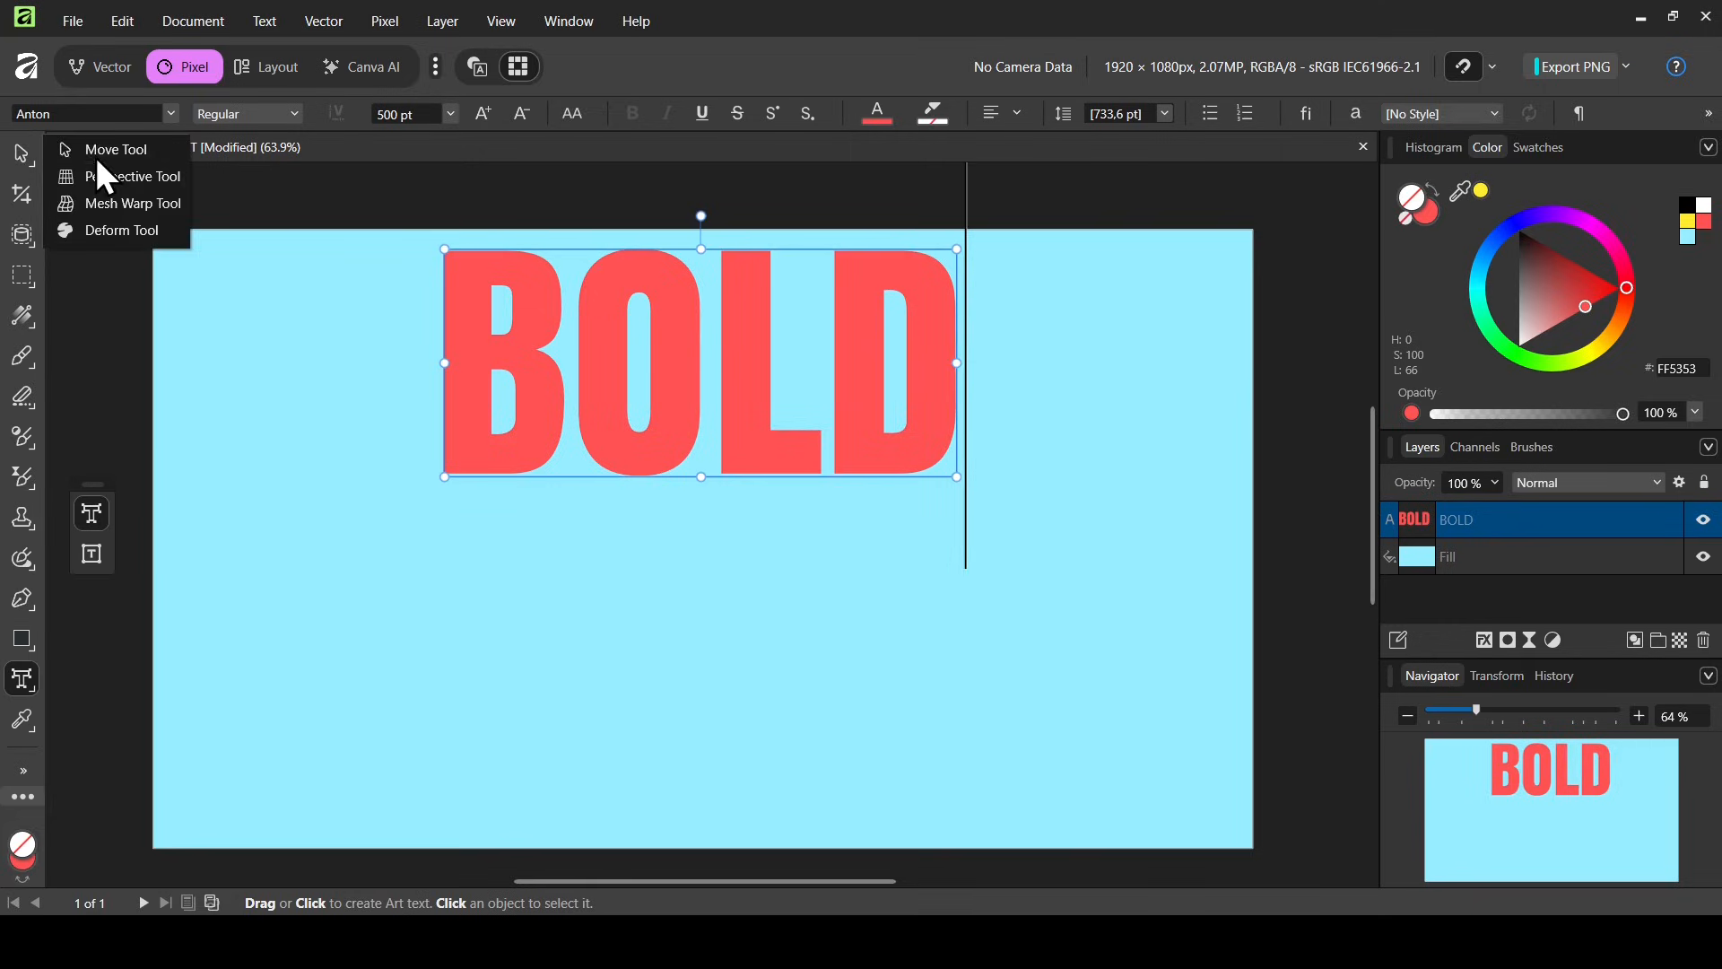
pyautogui.click(95, 153)
pyautogui.moveTo(697, 360); pyautogui.dragTo(659, 497)
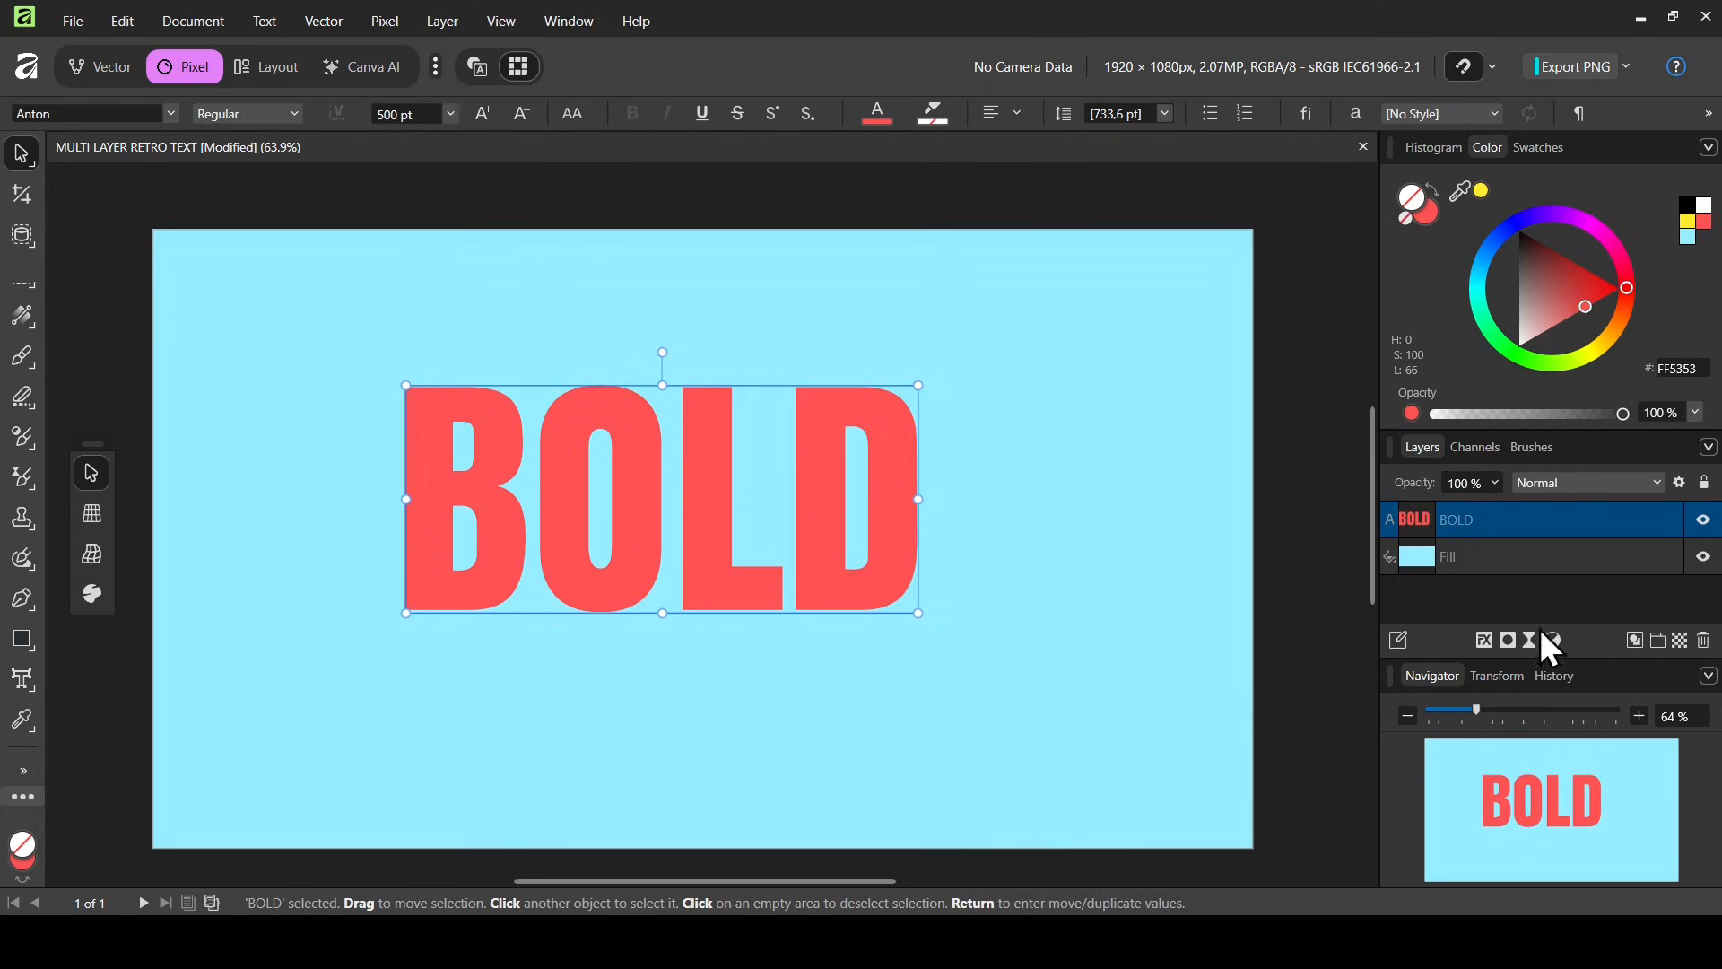
# Add a black outside Outline layer effect to the text with a radius of about 6.4 px
pyautogui.click(1486, 639)
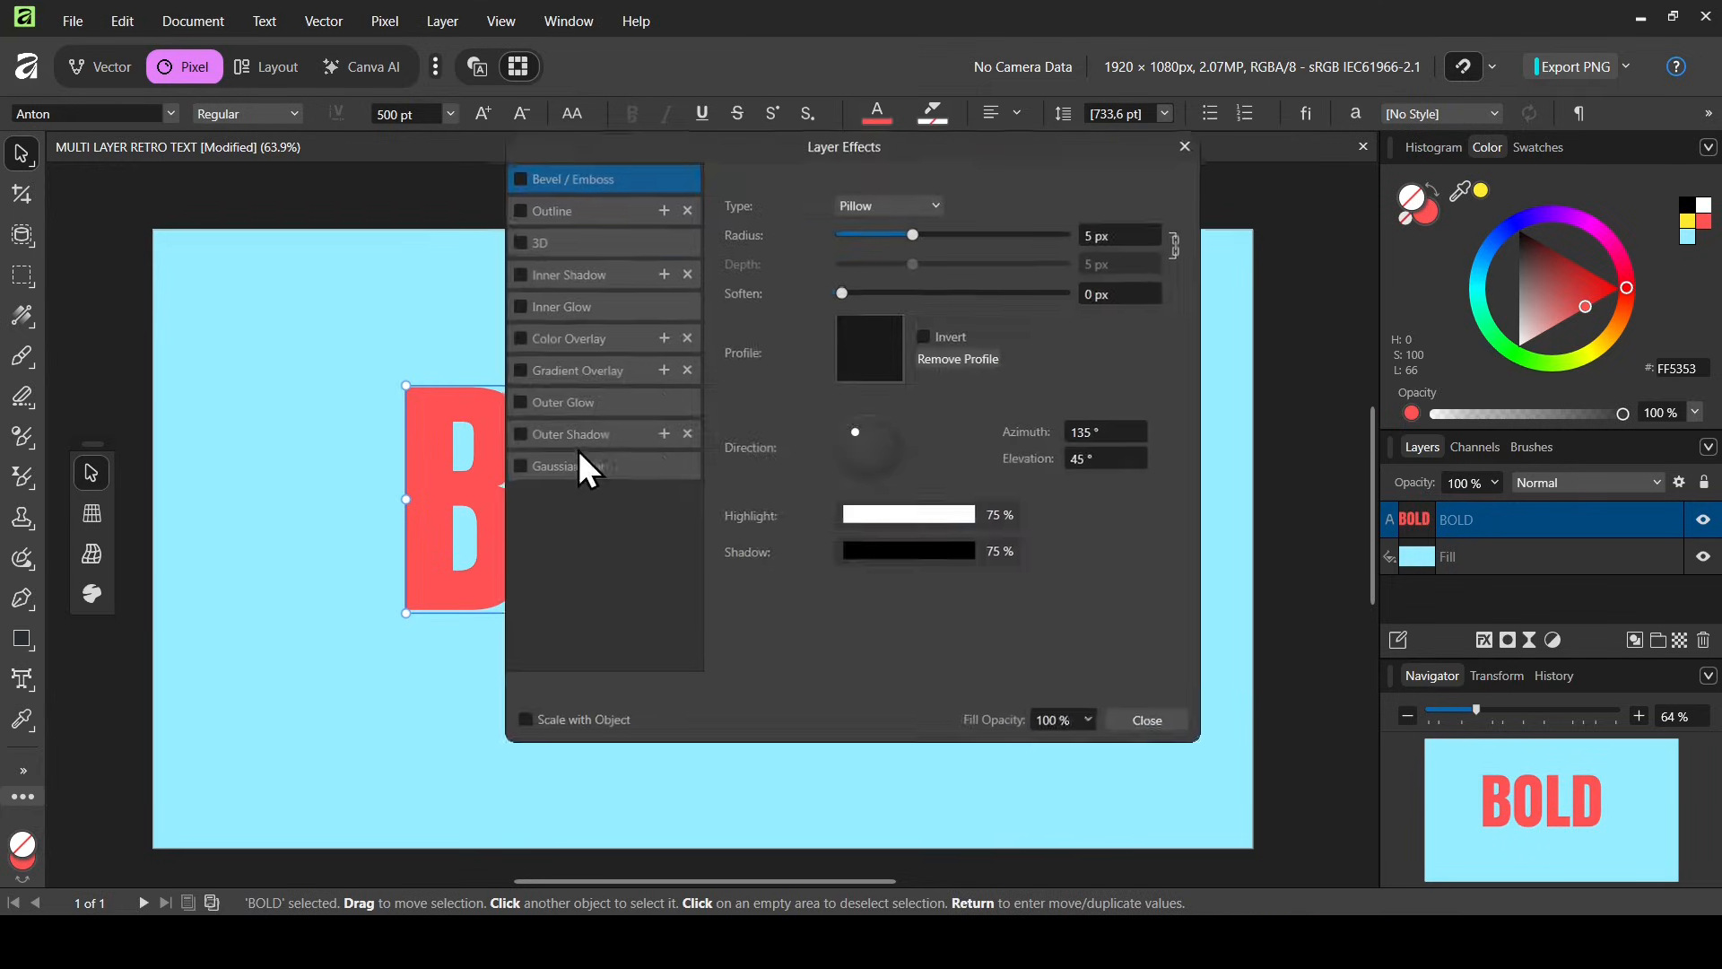
pyautogui.click(753, 236)
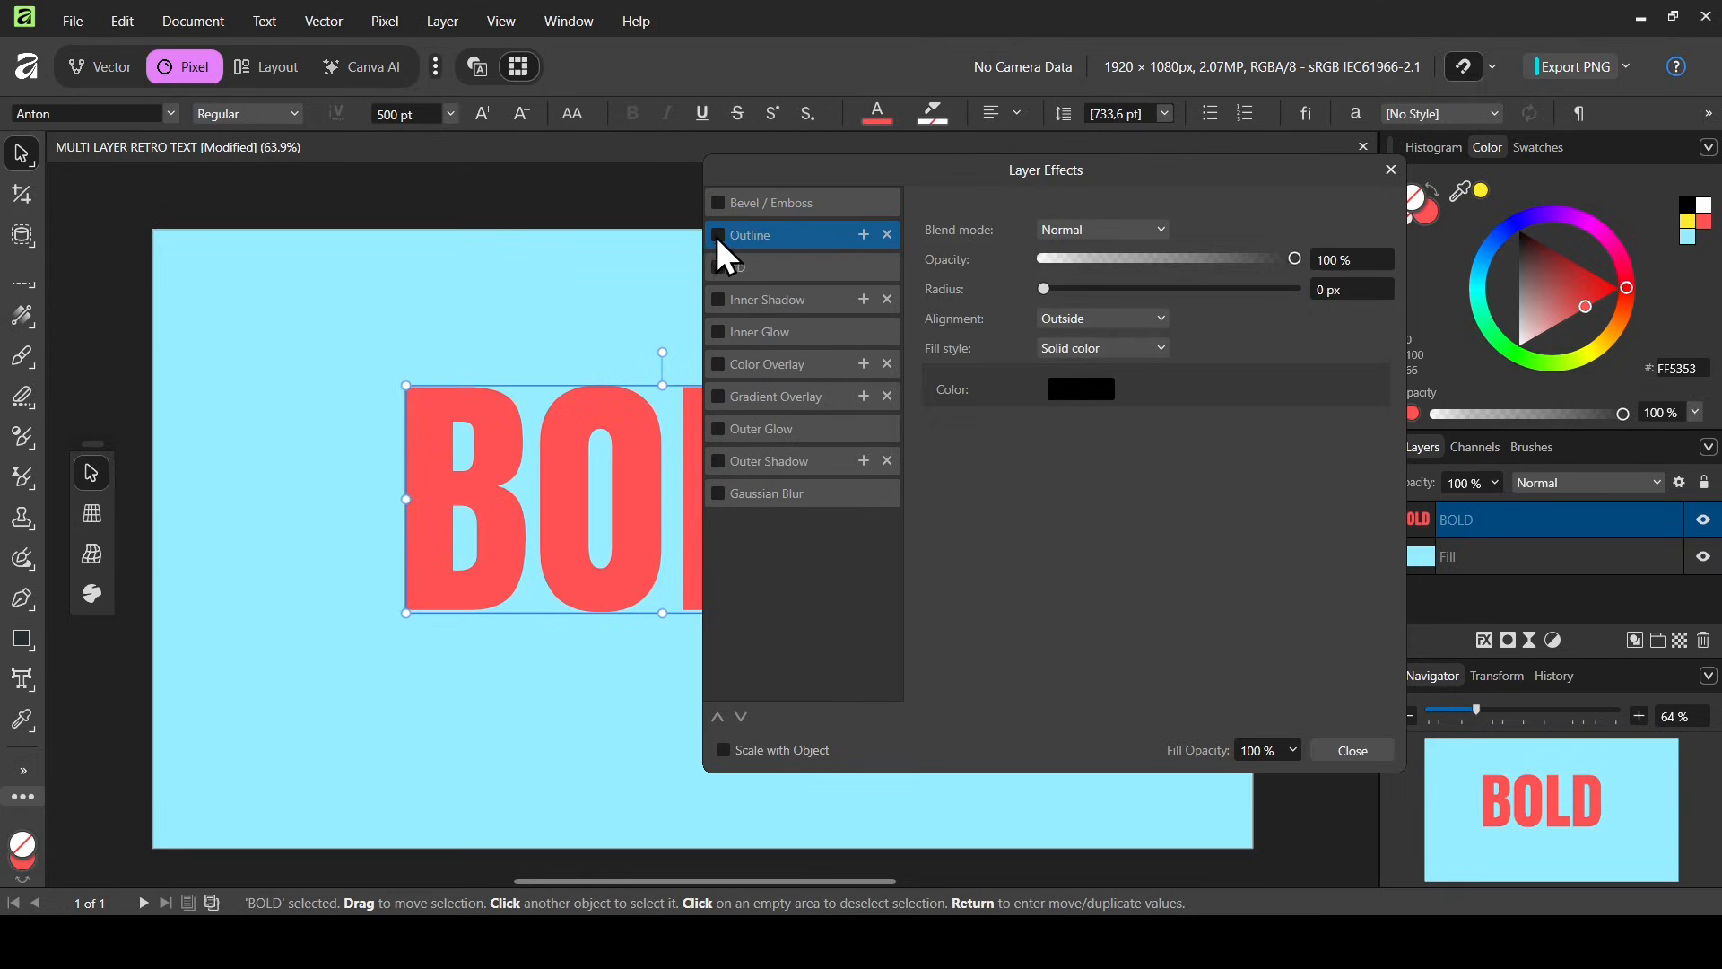
pyautogui.click(719, 235)
pyautogui.moveTo(1046, 287); pyautogui.dragTo(1141, 289)
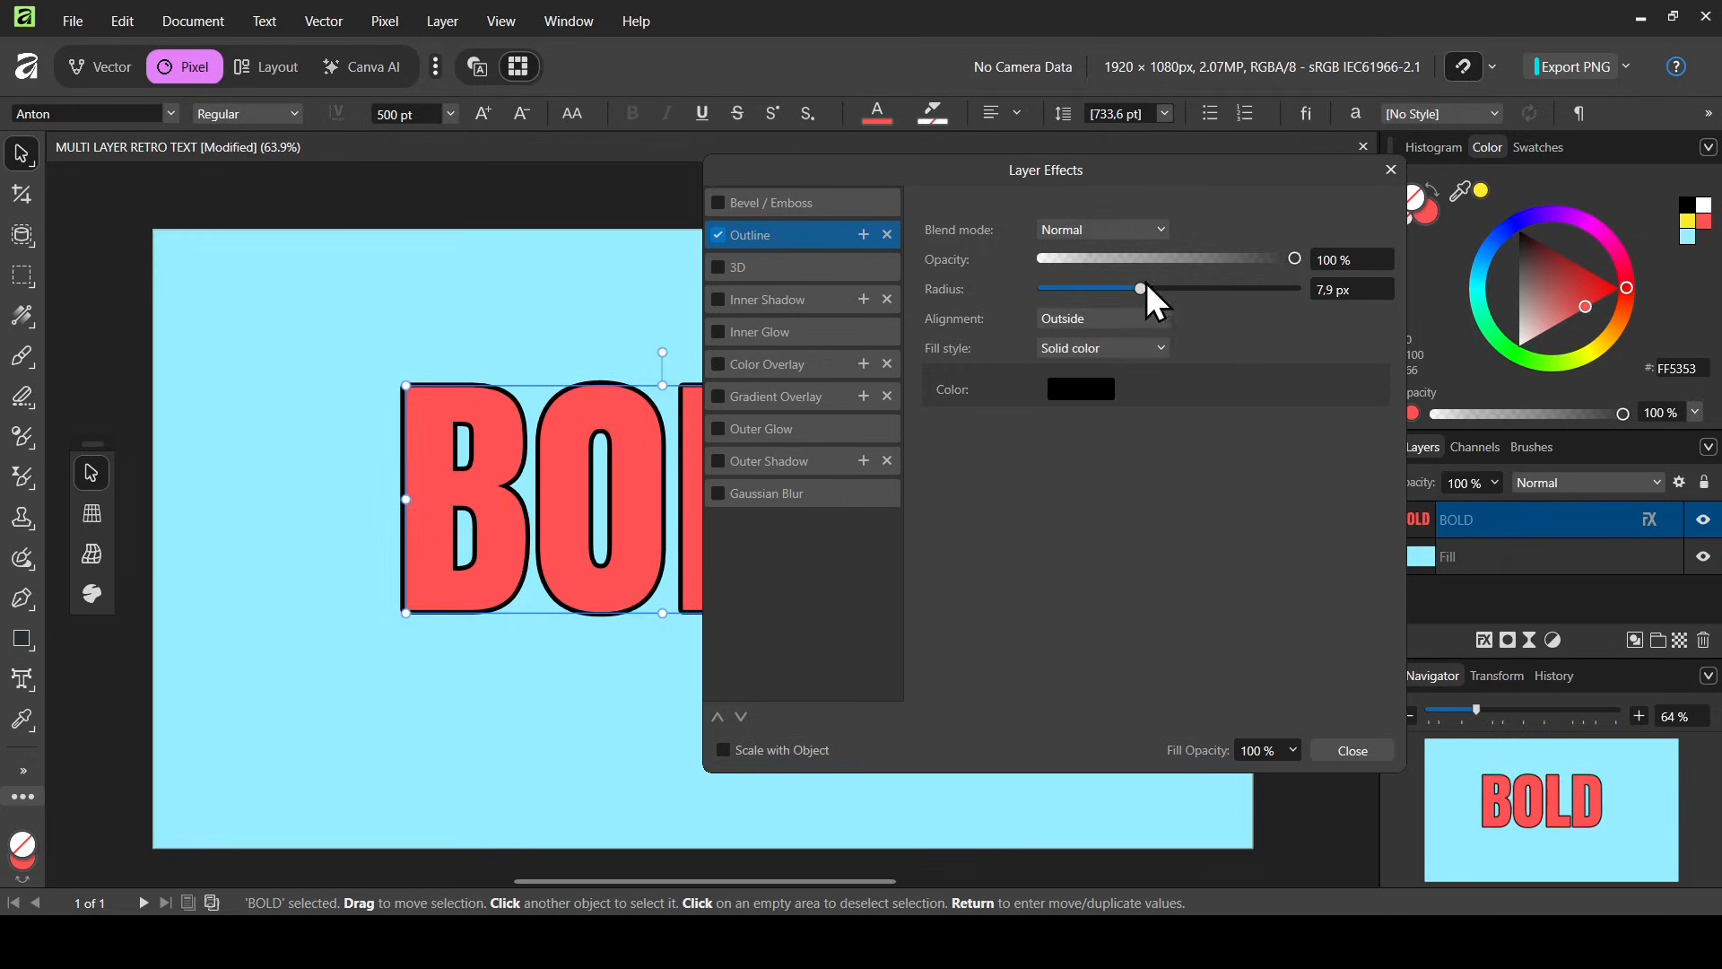
pyautogui.moveTo(1141, 289); pyautogui.dragTo(1133, 287)
pyautogui.click(1390, 169)
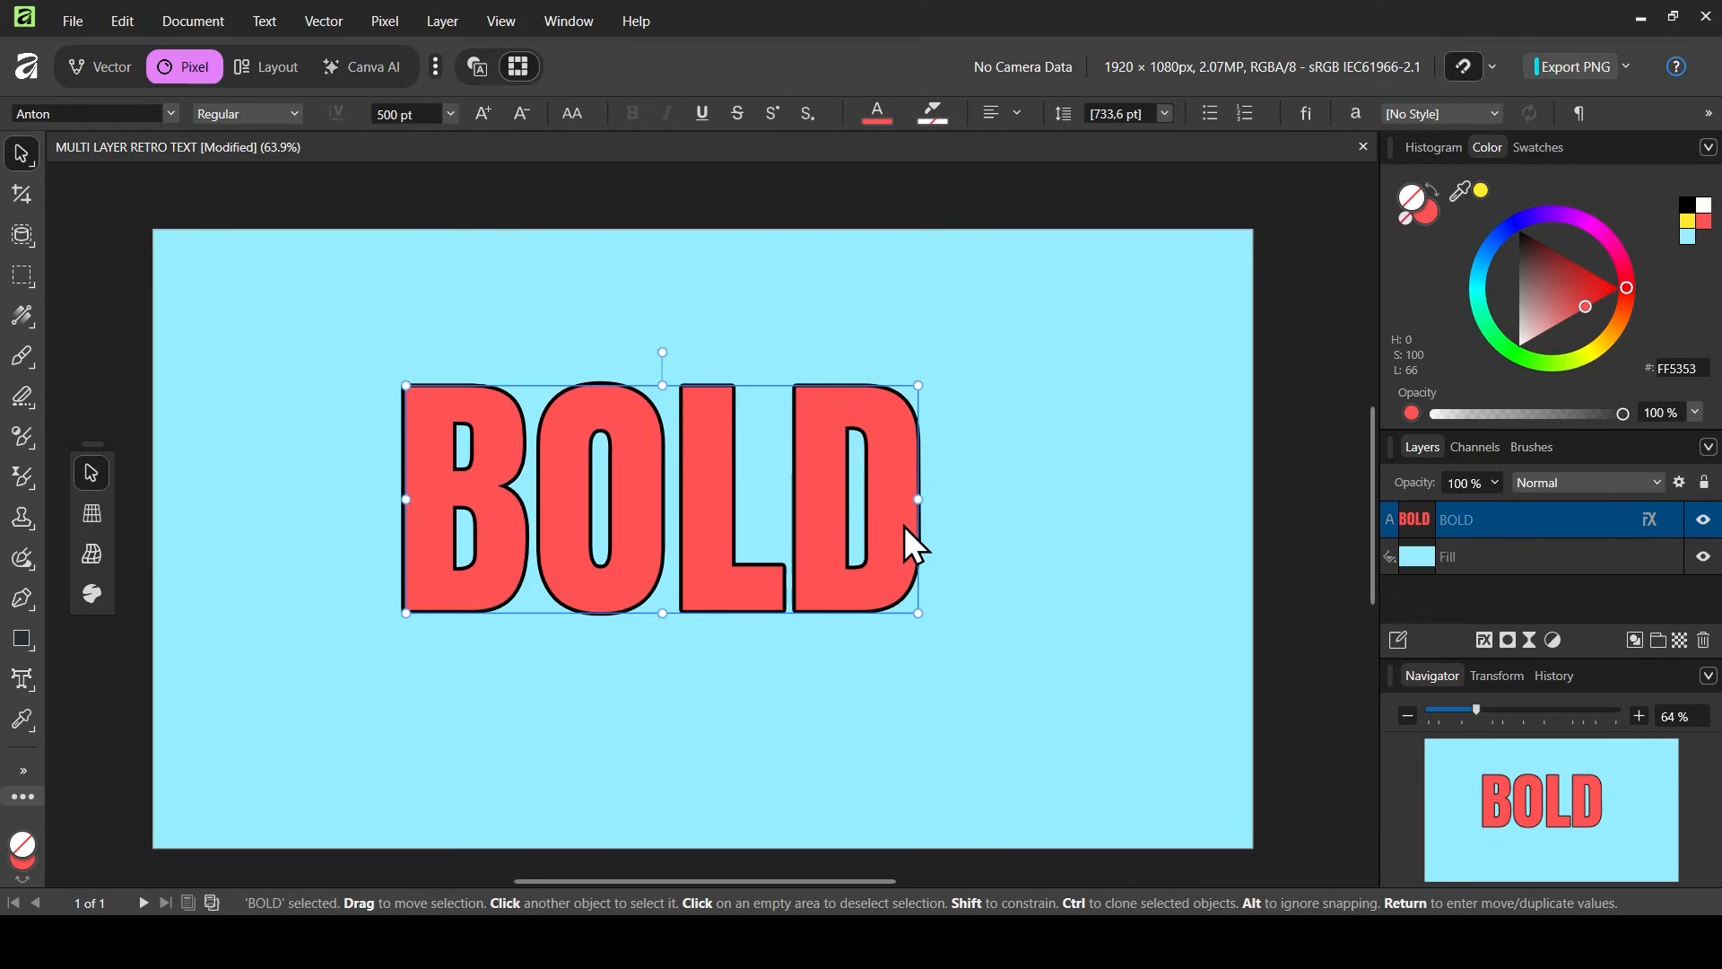
# Create a linked duplicate of the BOLD text layer
pyautogui.rightClick(1412, 521)
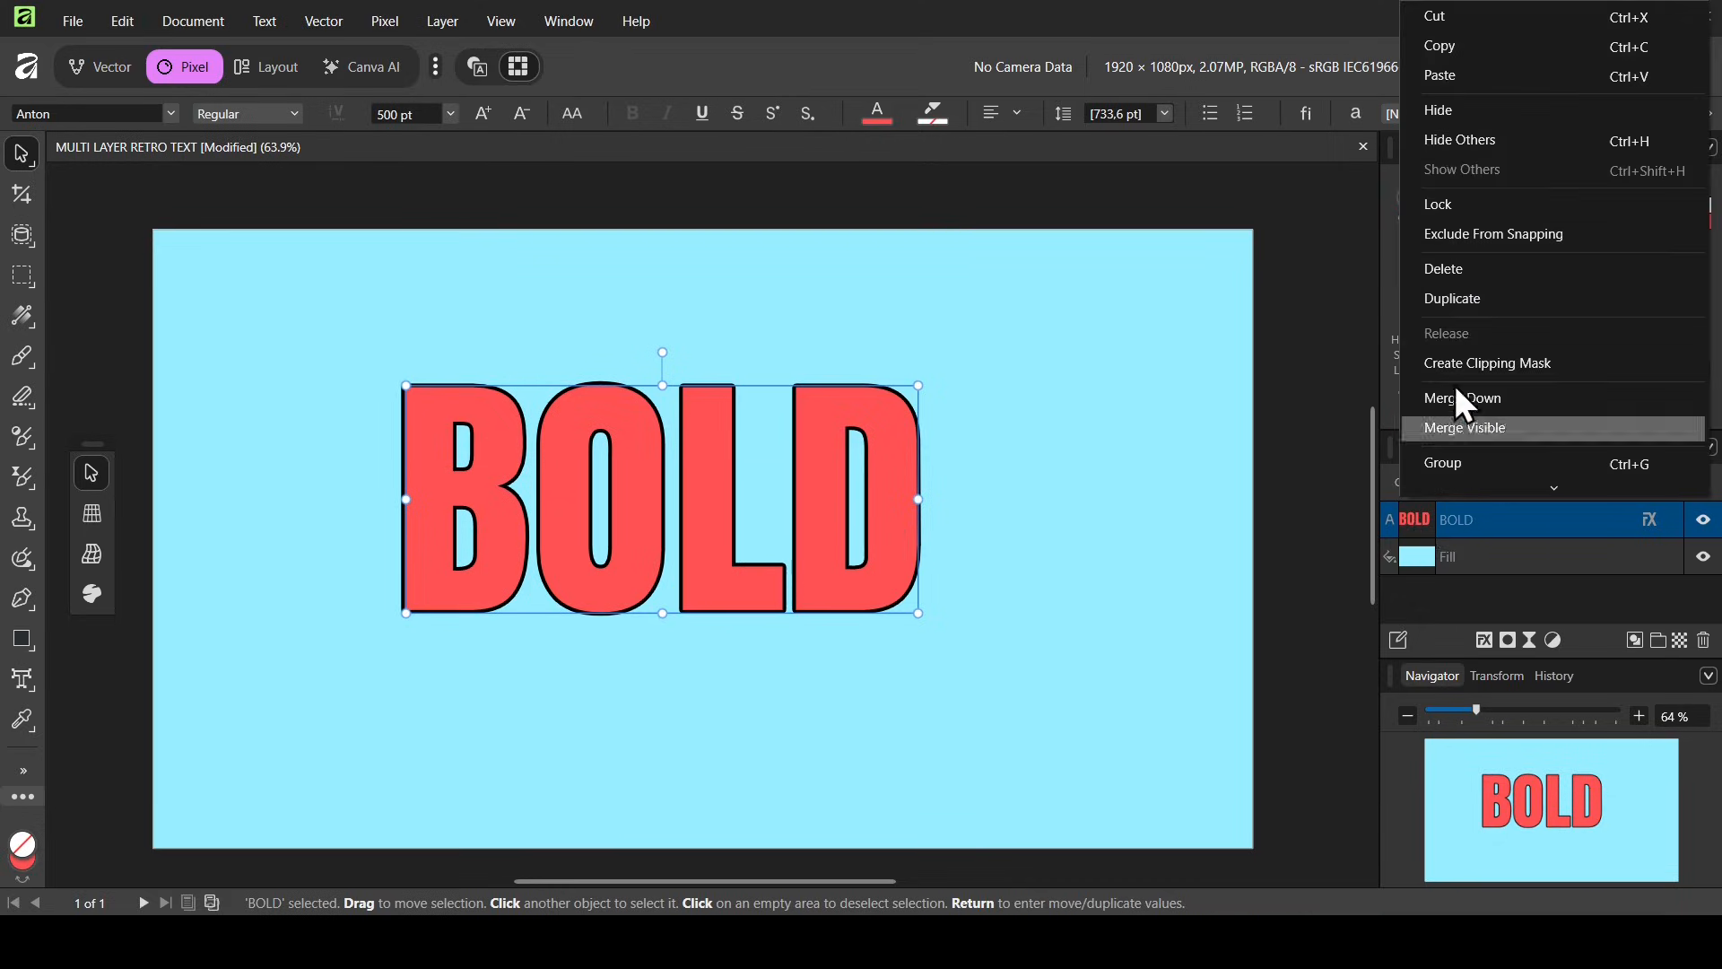
pyautogui.click(951, 5)
pyautogui.click(137, 29)
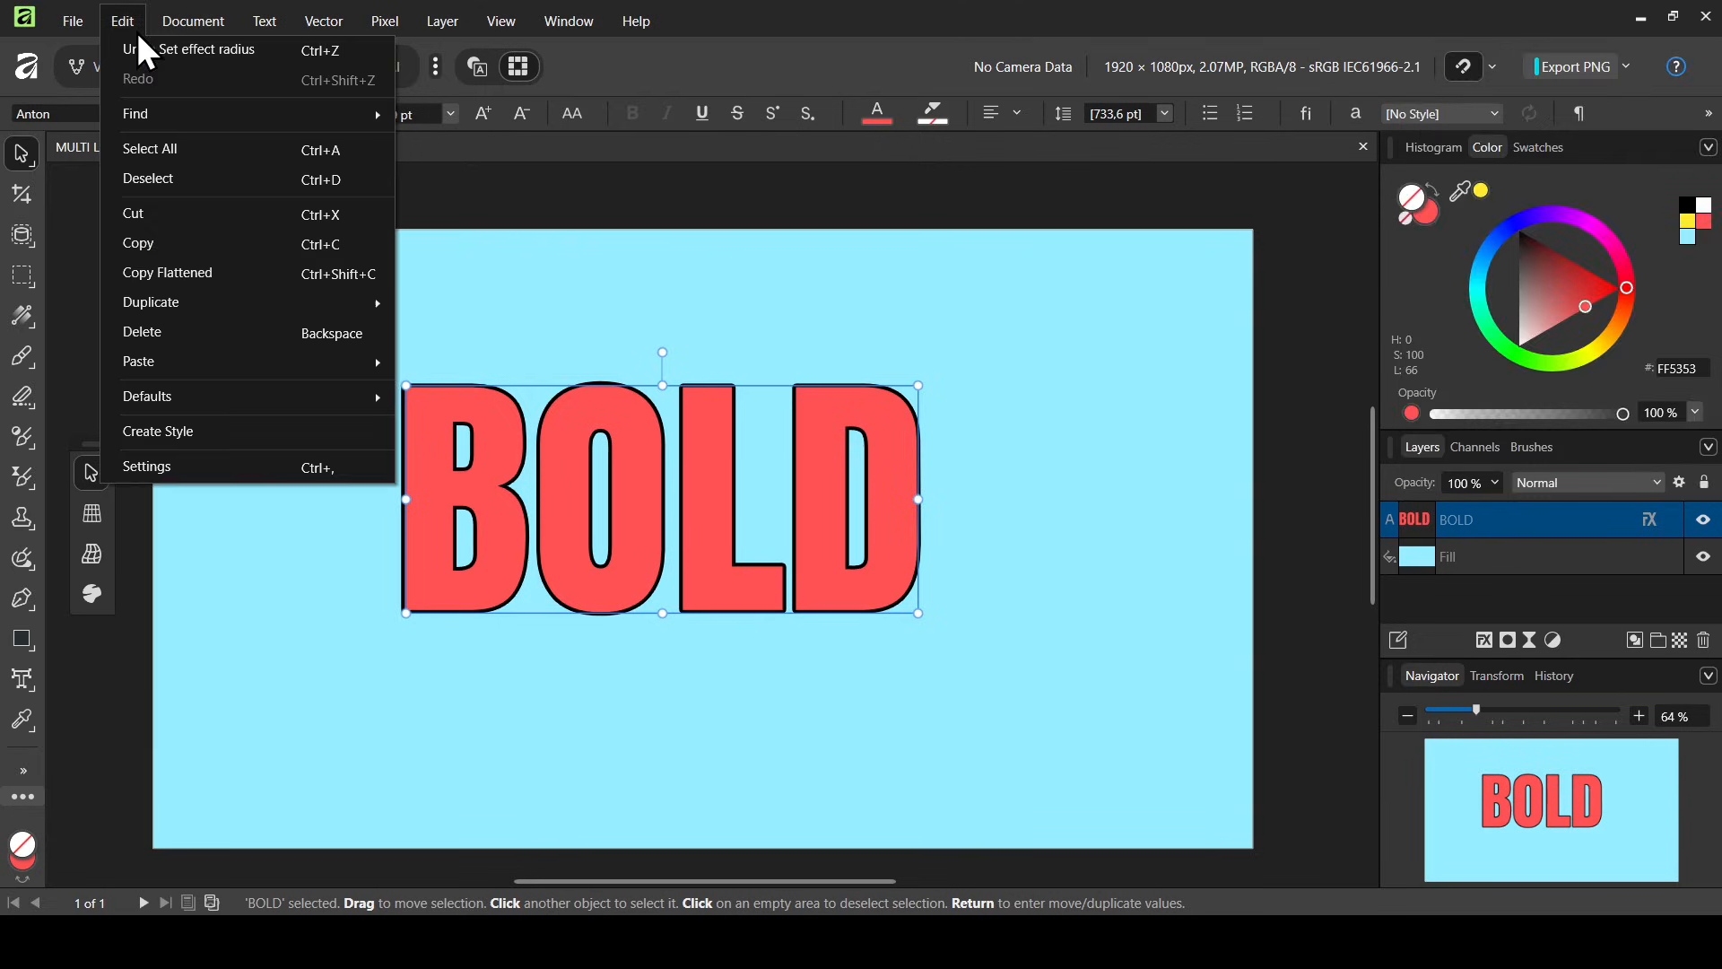
pyautogui.moveTo(294, 309)
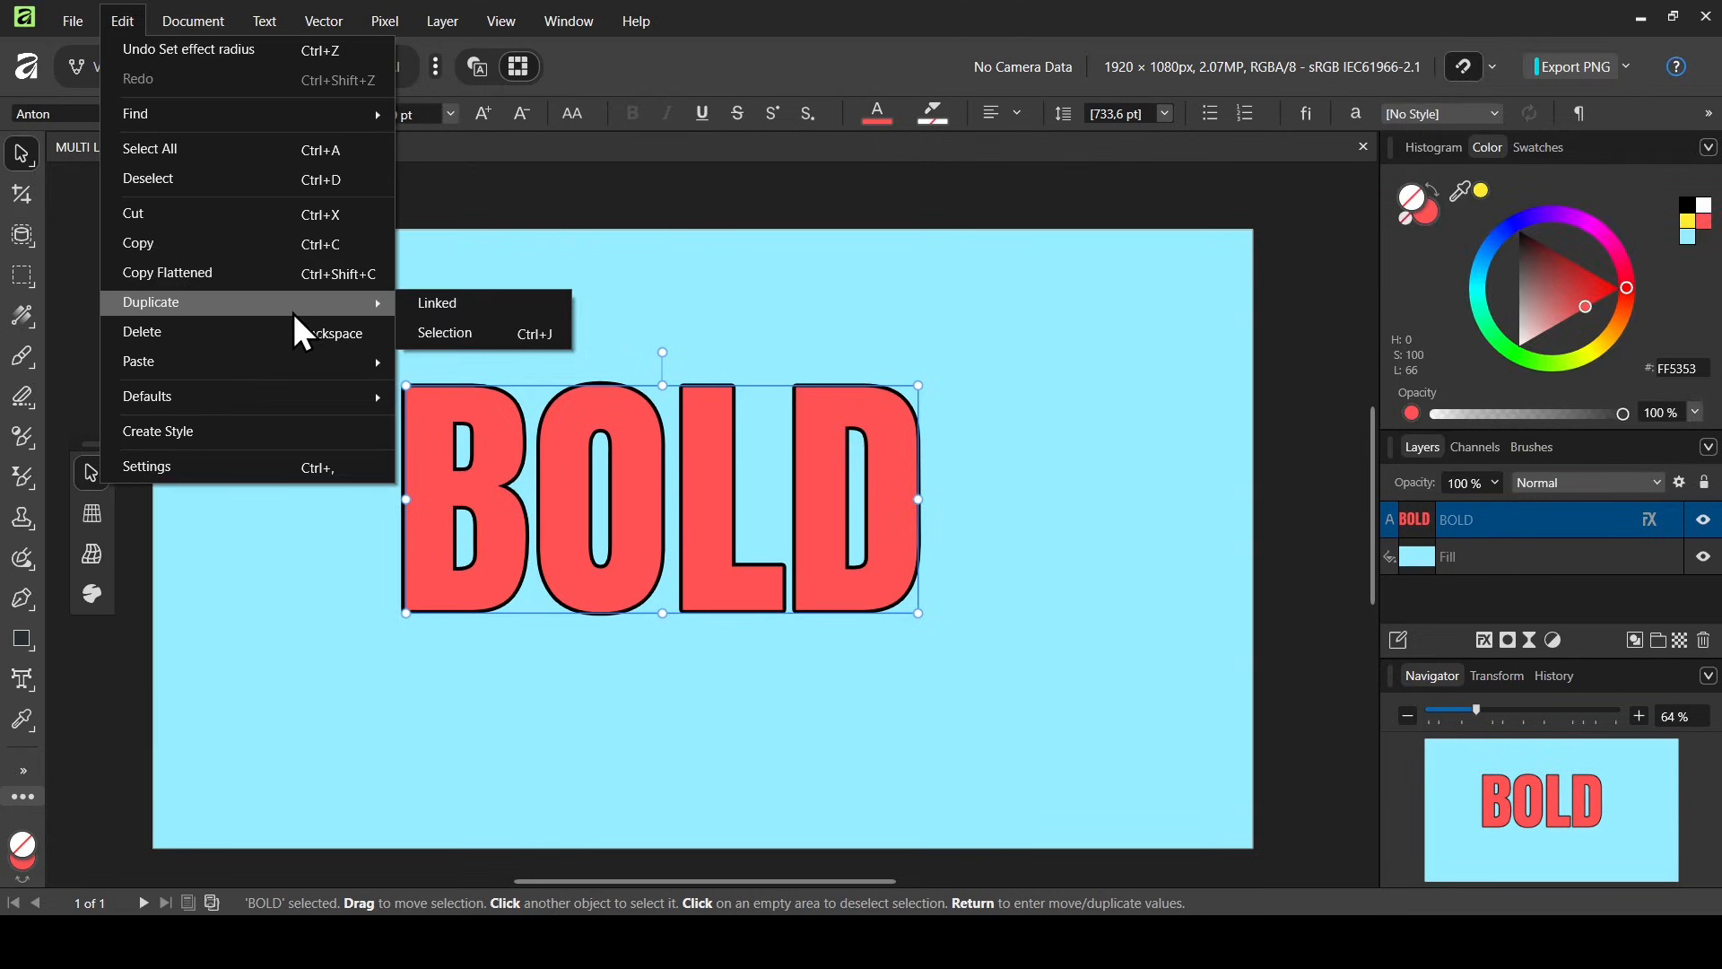
pyautogui.click(504, 309)
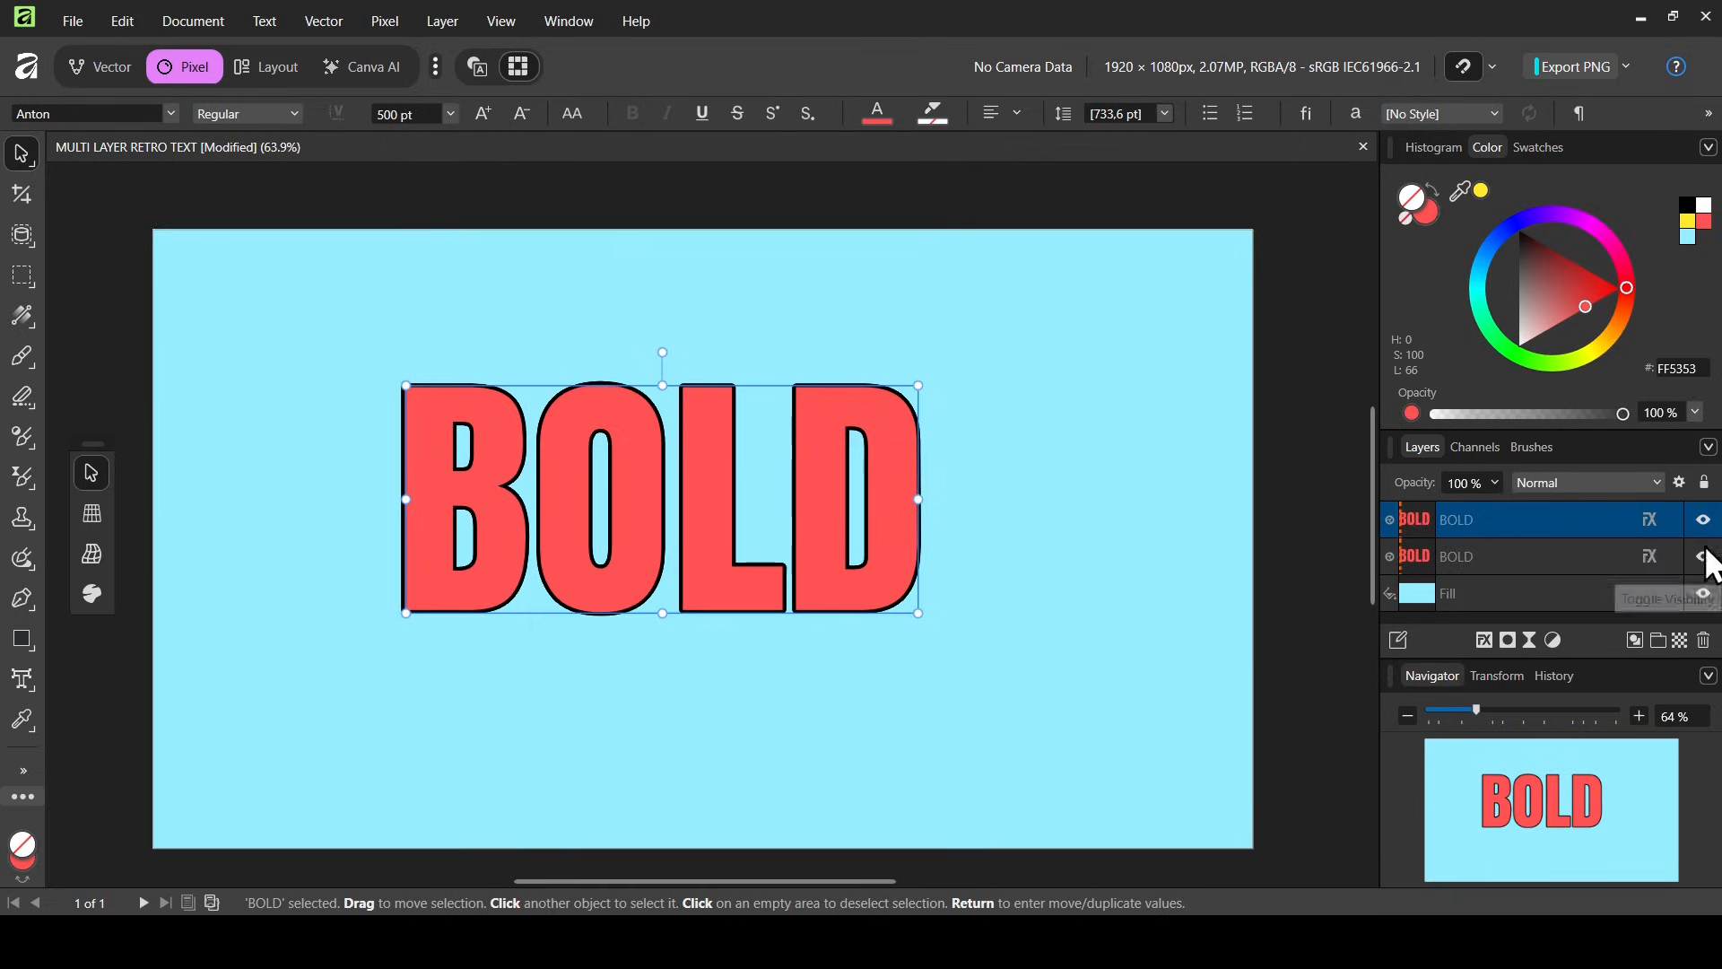
# Toggle the top text copy's visibility off and back on, then select the lower copy
pyautogui.click(1705, 523)
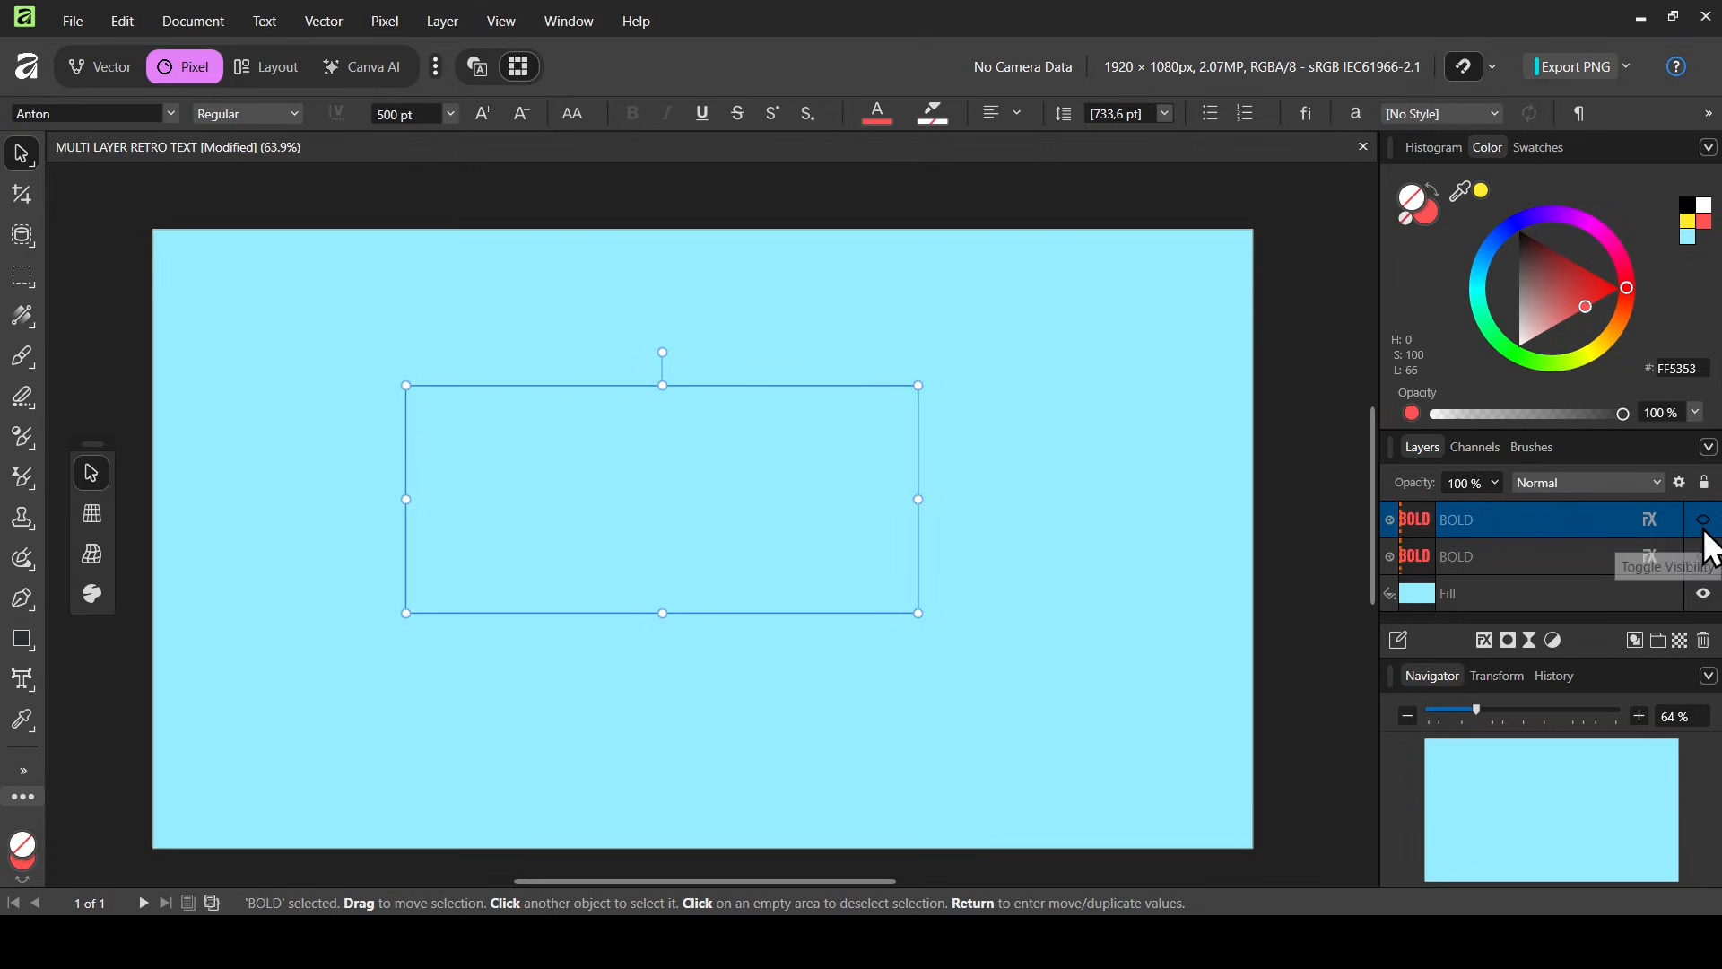
pyautogui.click(1704, 520)
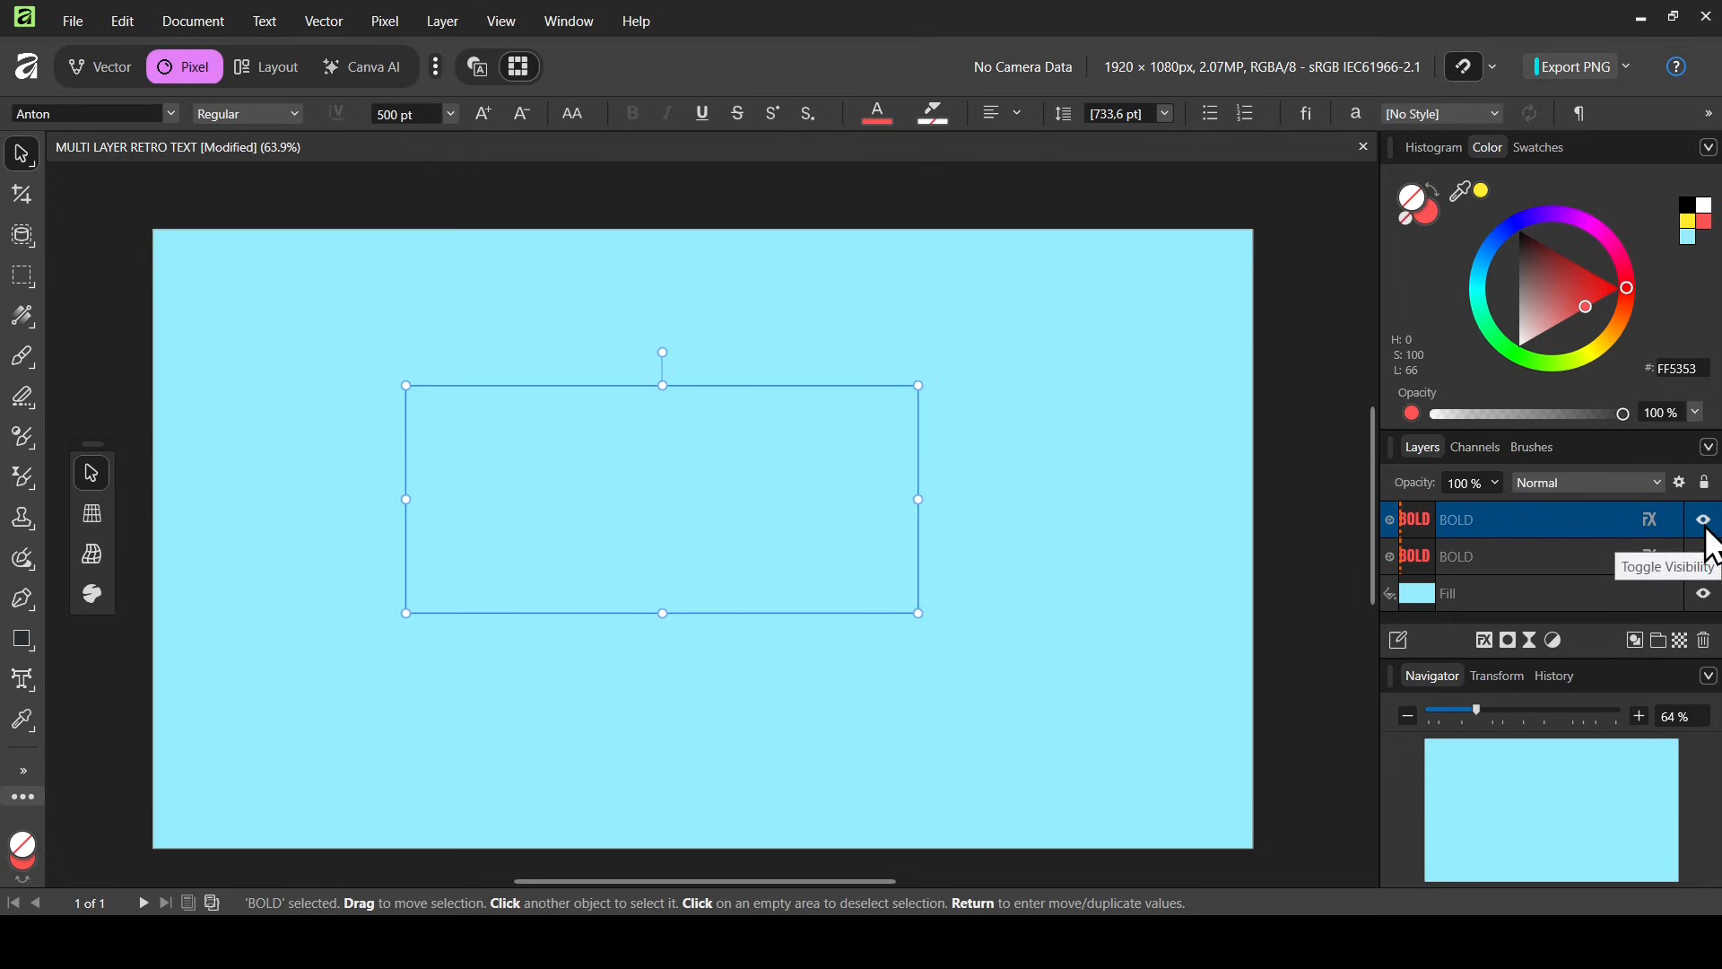
pyautogui.click(1511, 573)
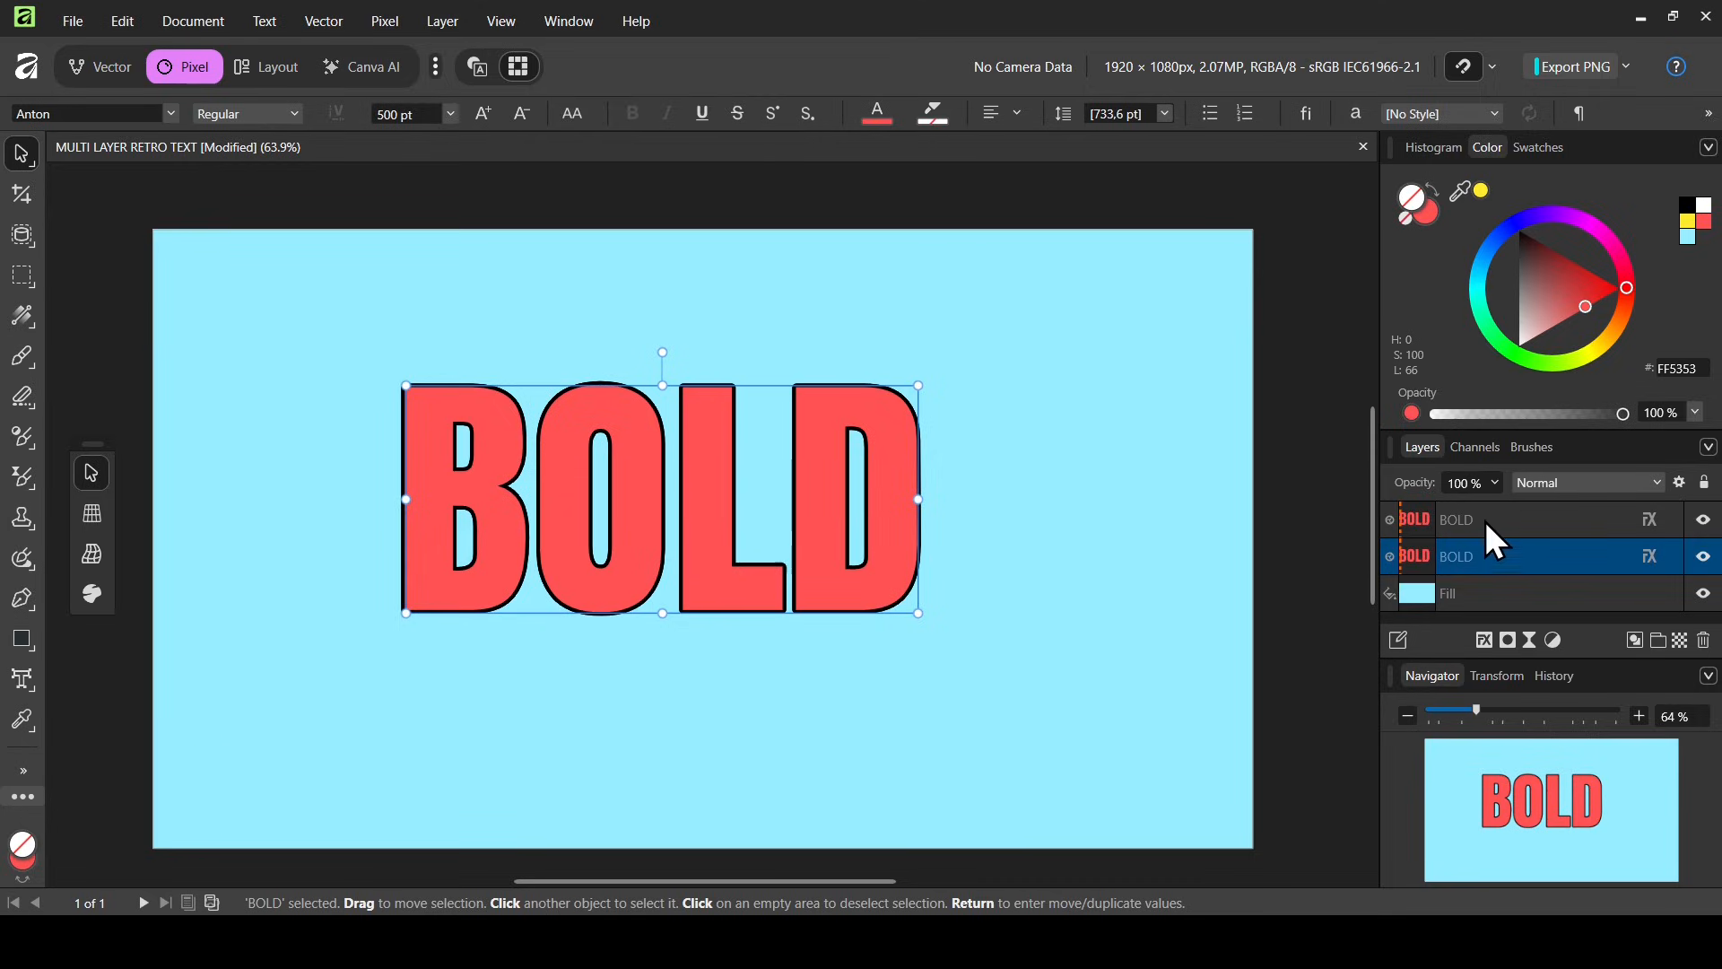
# Open the Links panel and unlink the lower copy's layer effect parameters, then close the panel
pyautogui.click(570, 27)
pyautogui.moveTo(627, 126)
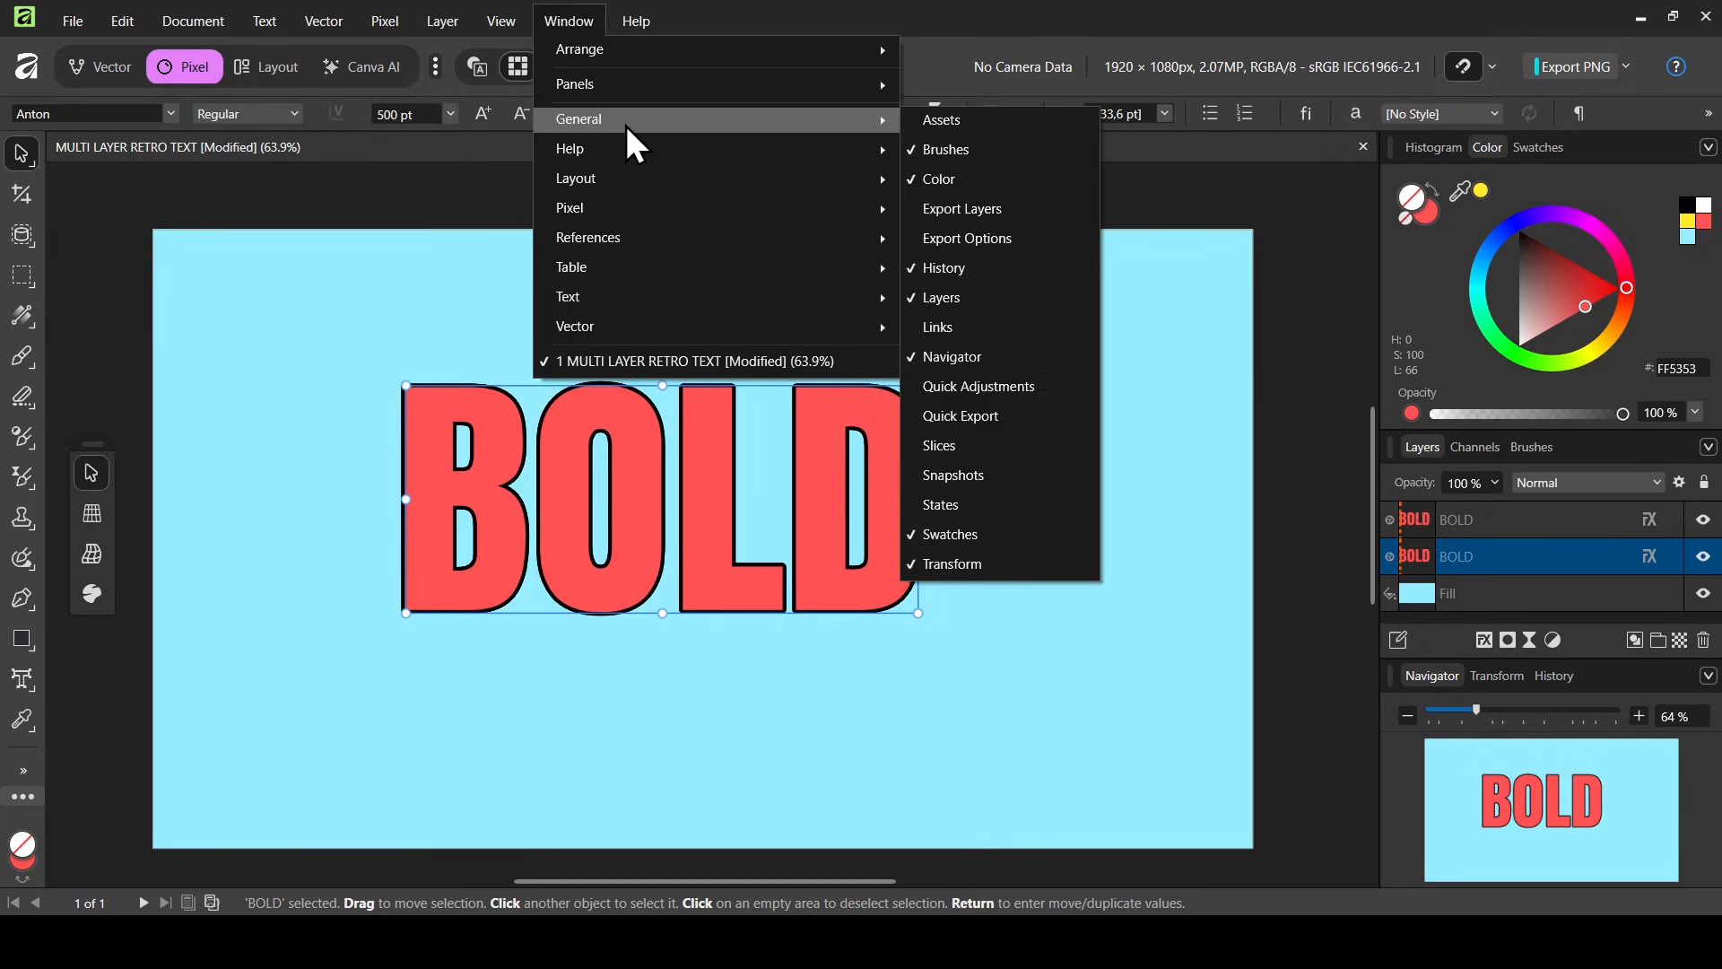
pyautogui.click(968, 325)
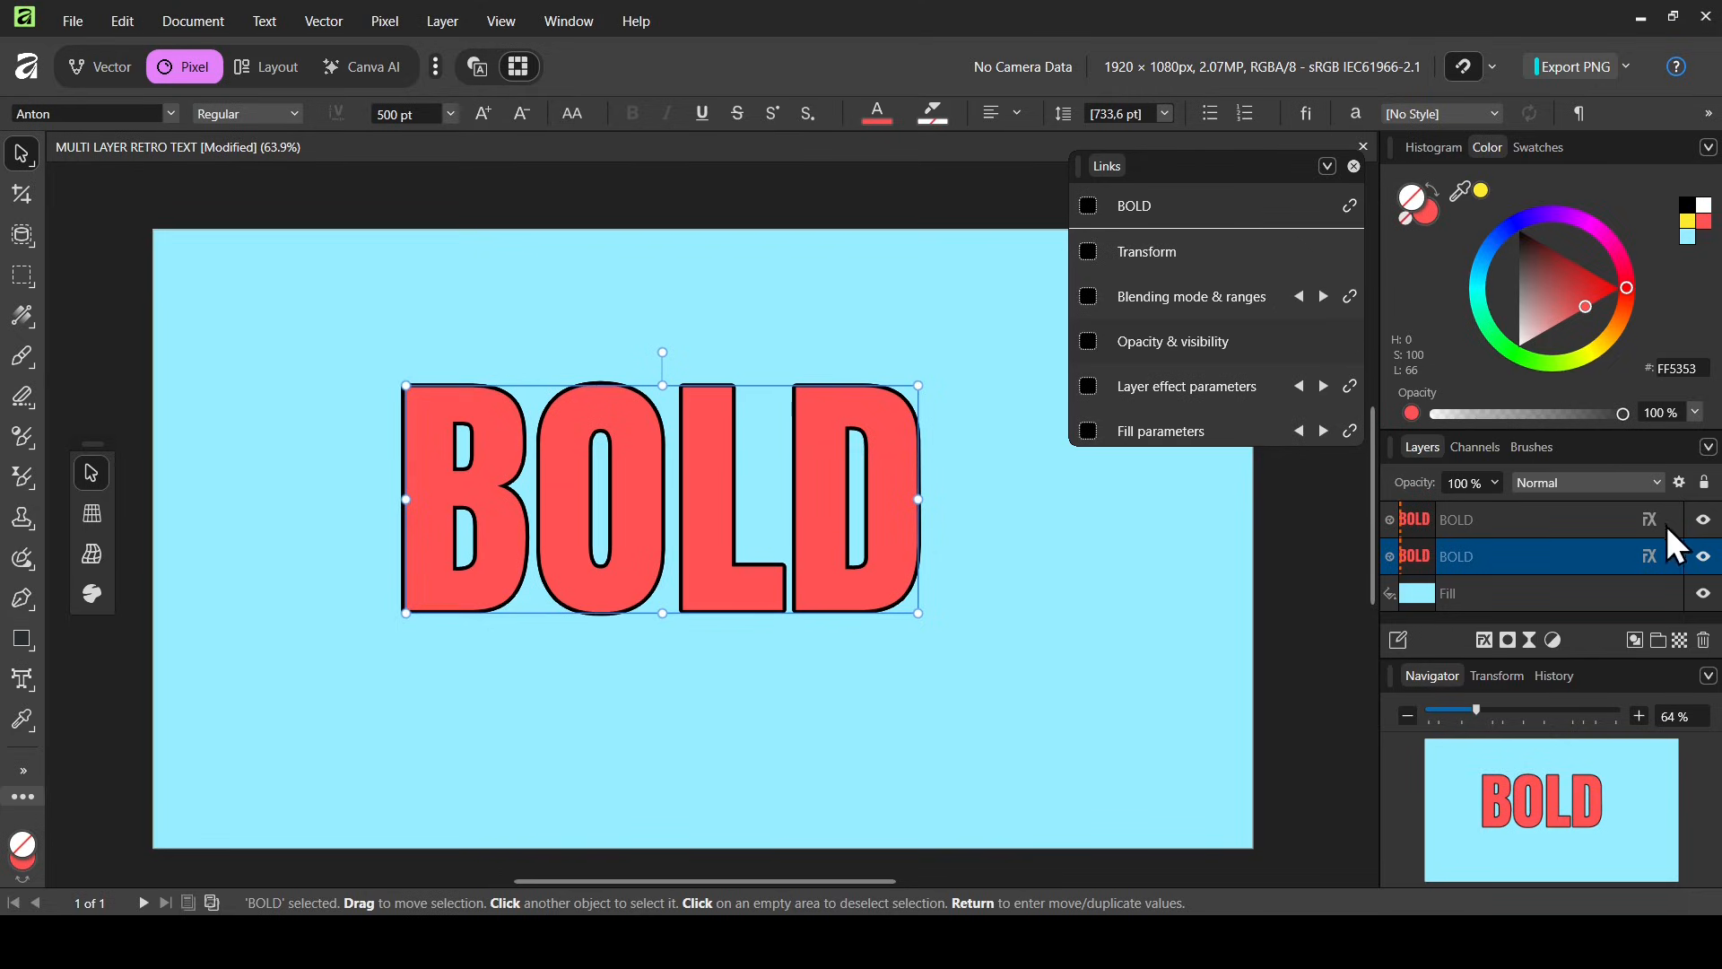
pyautogui.click(1702, 523)
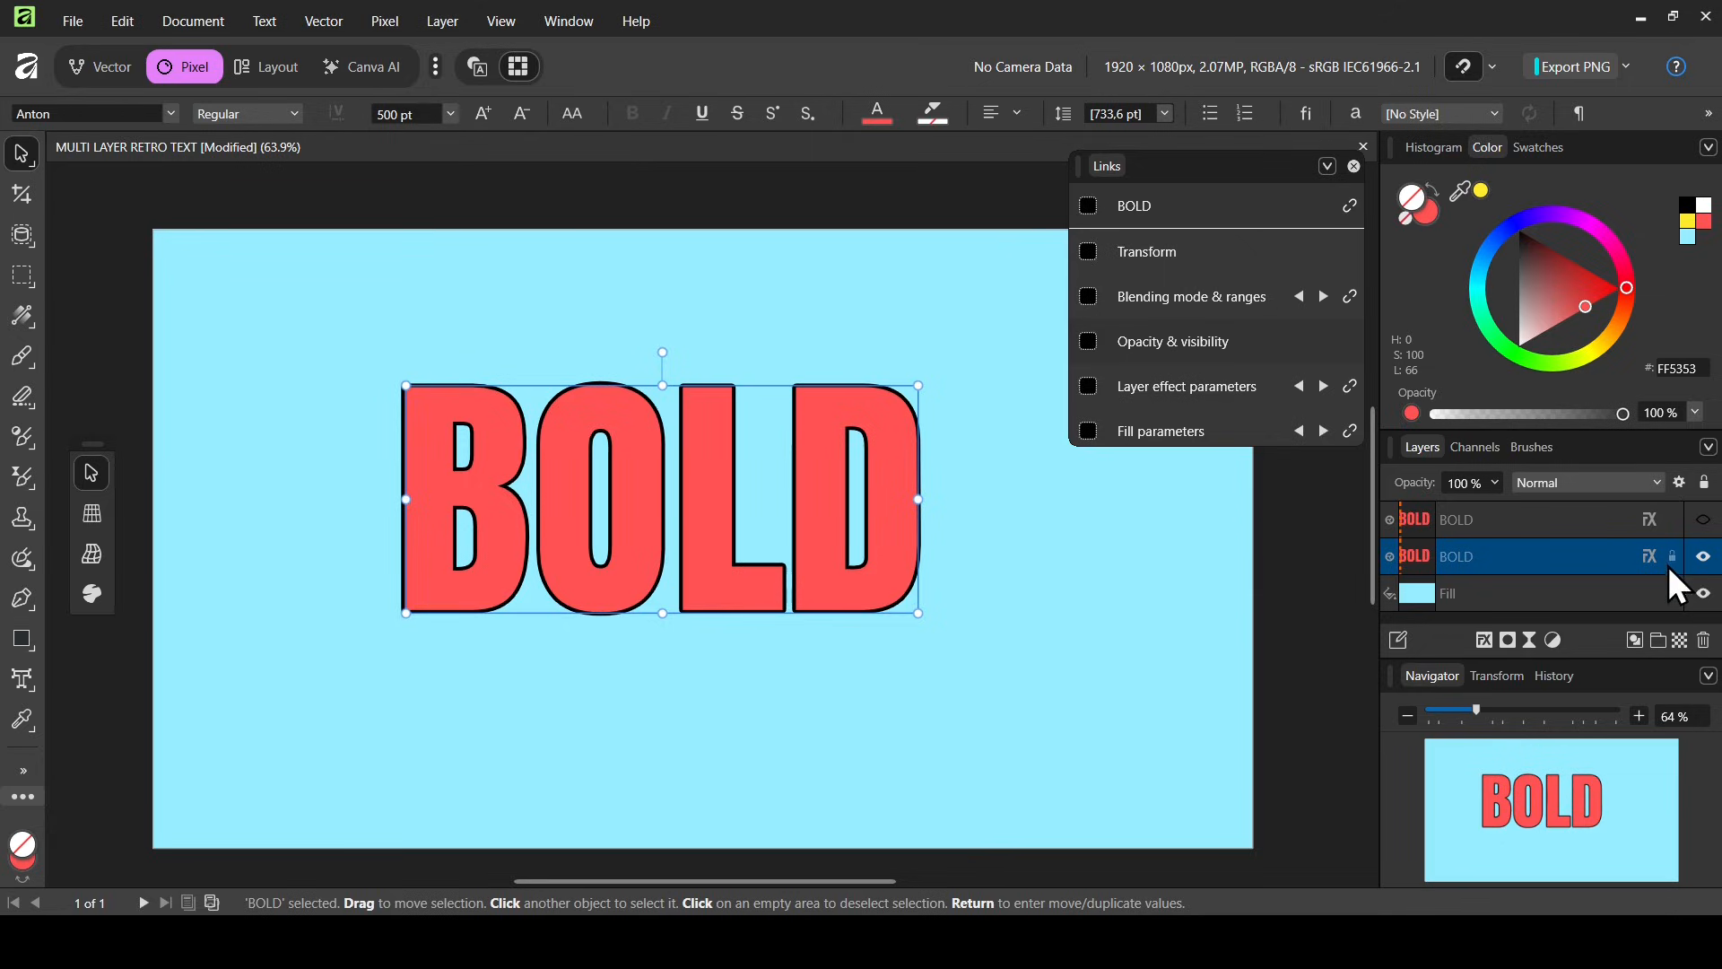
pyautogui.click(1702, 520)
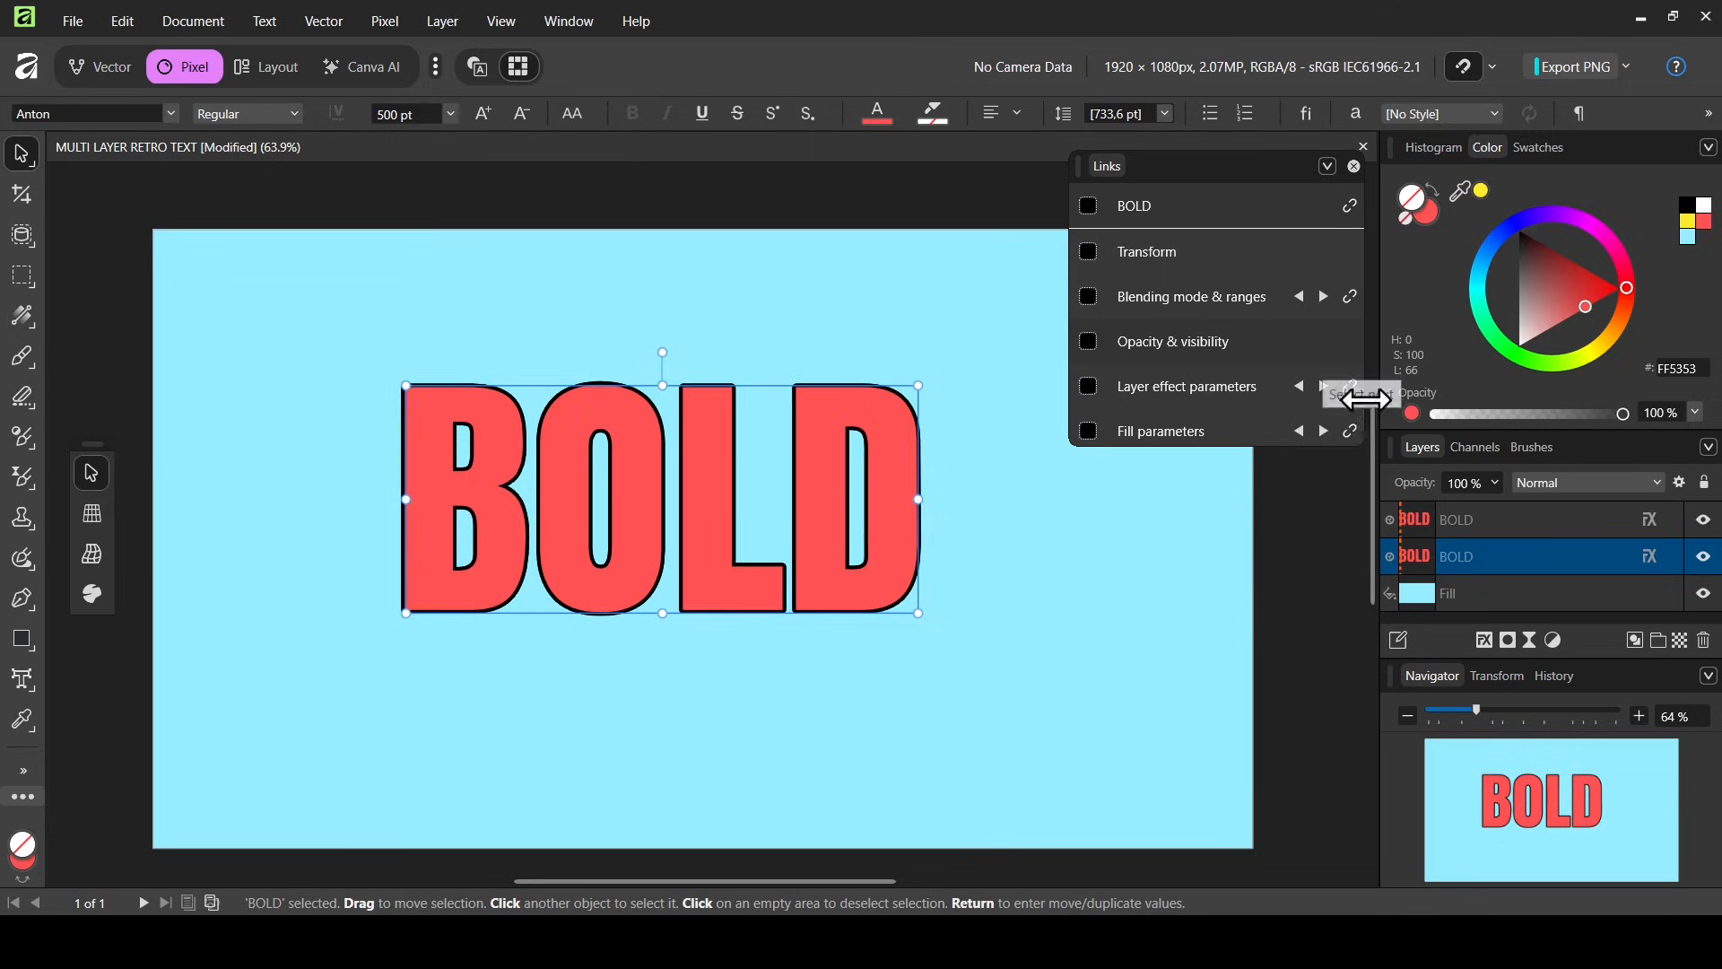
pyautogui.click(1355, 390)
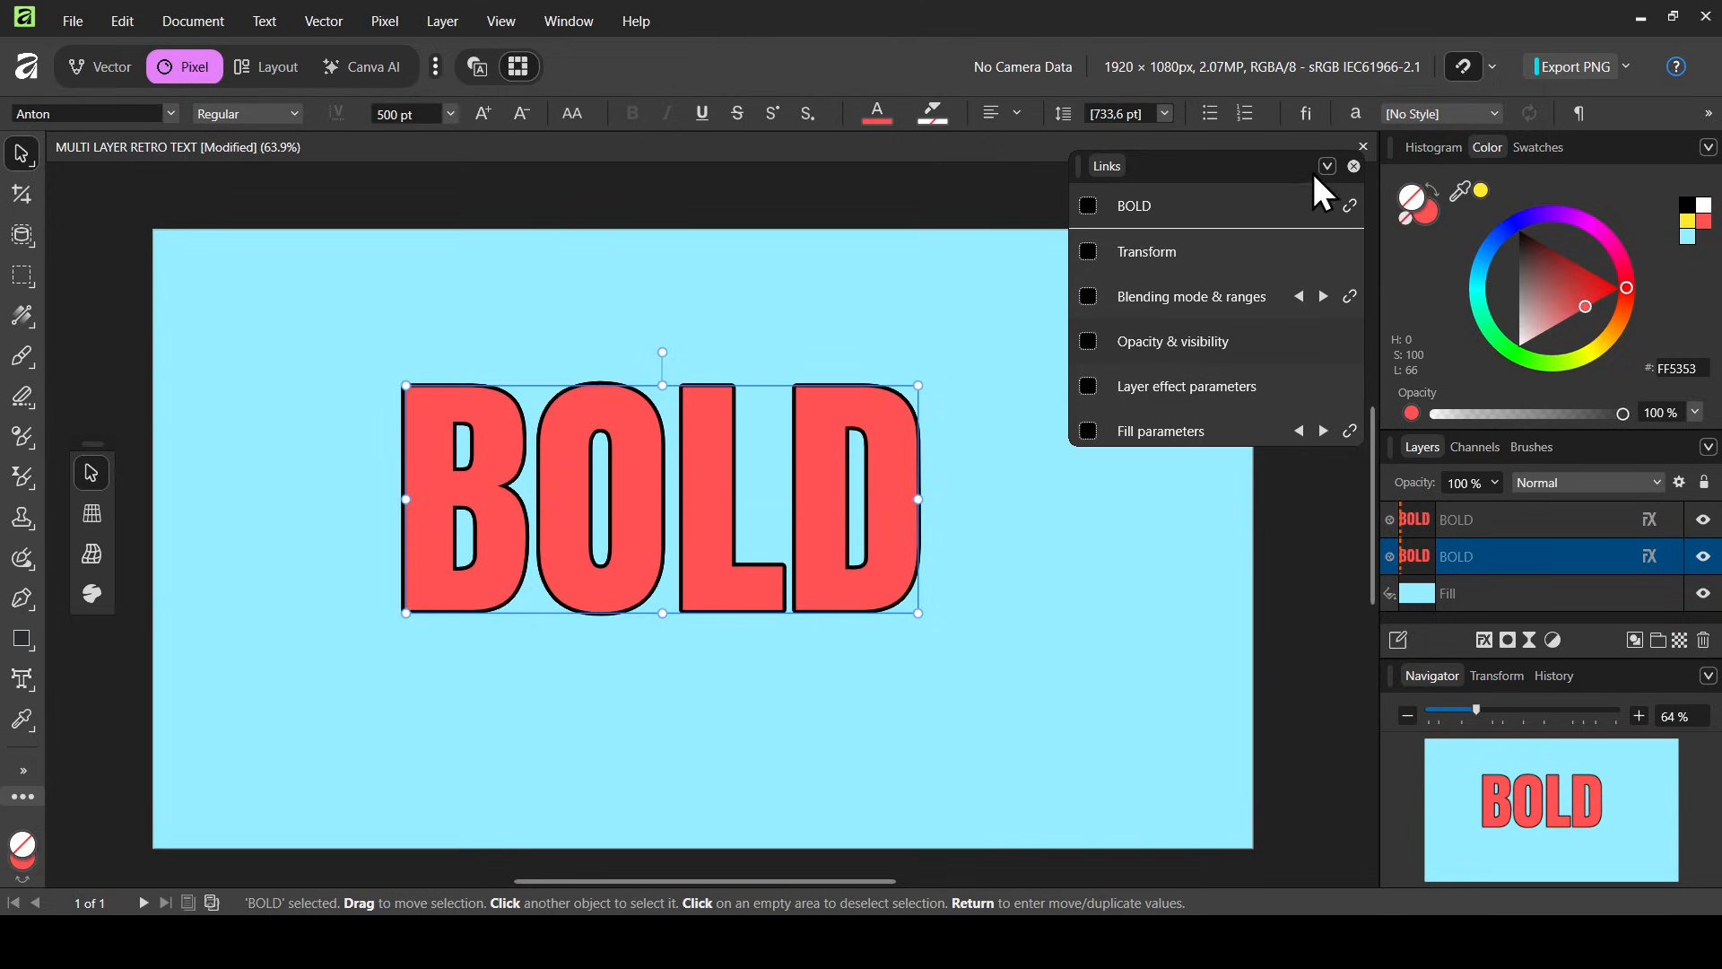
pyautogui.click(1354, 166)
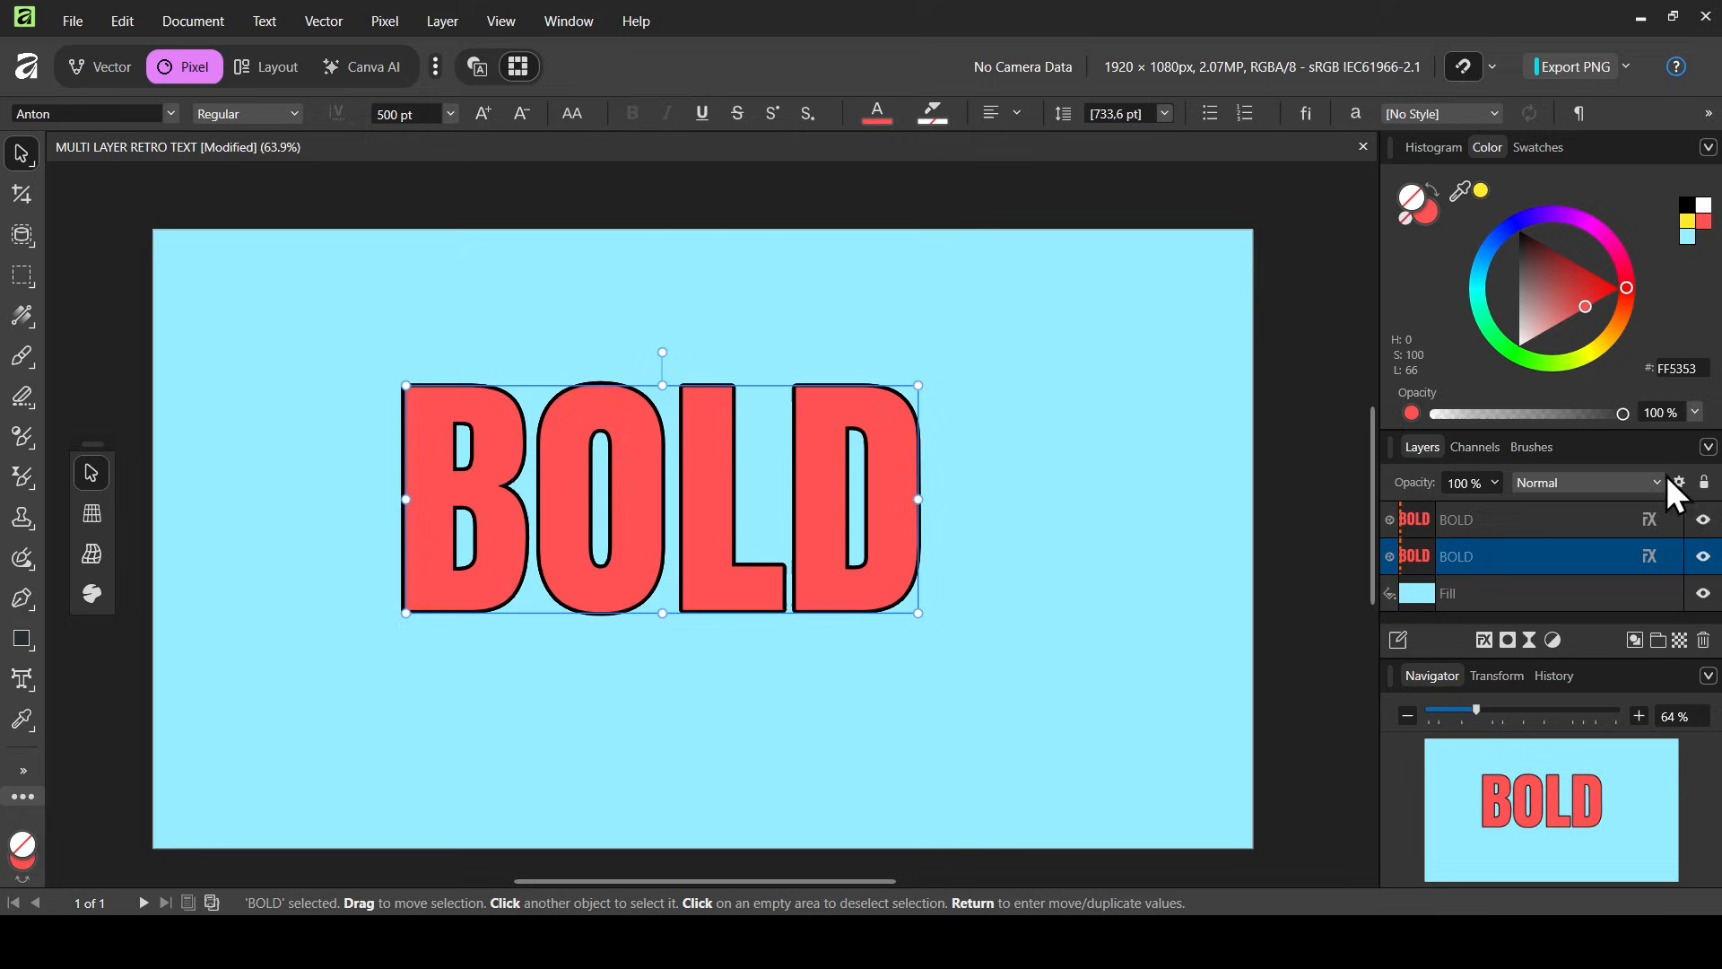
# Hide the top copy and add a yellow FFEA00 Color Overlay effect to the lower copy
pyautogui.click(1705, 520)
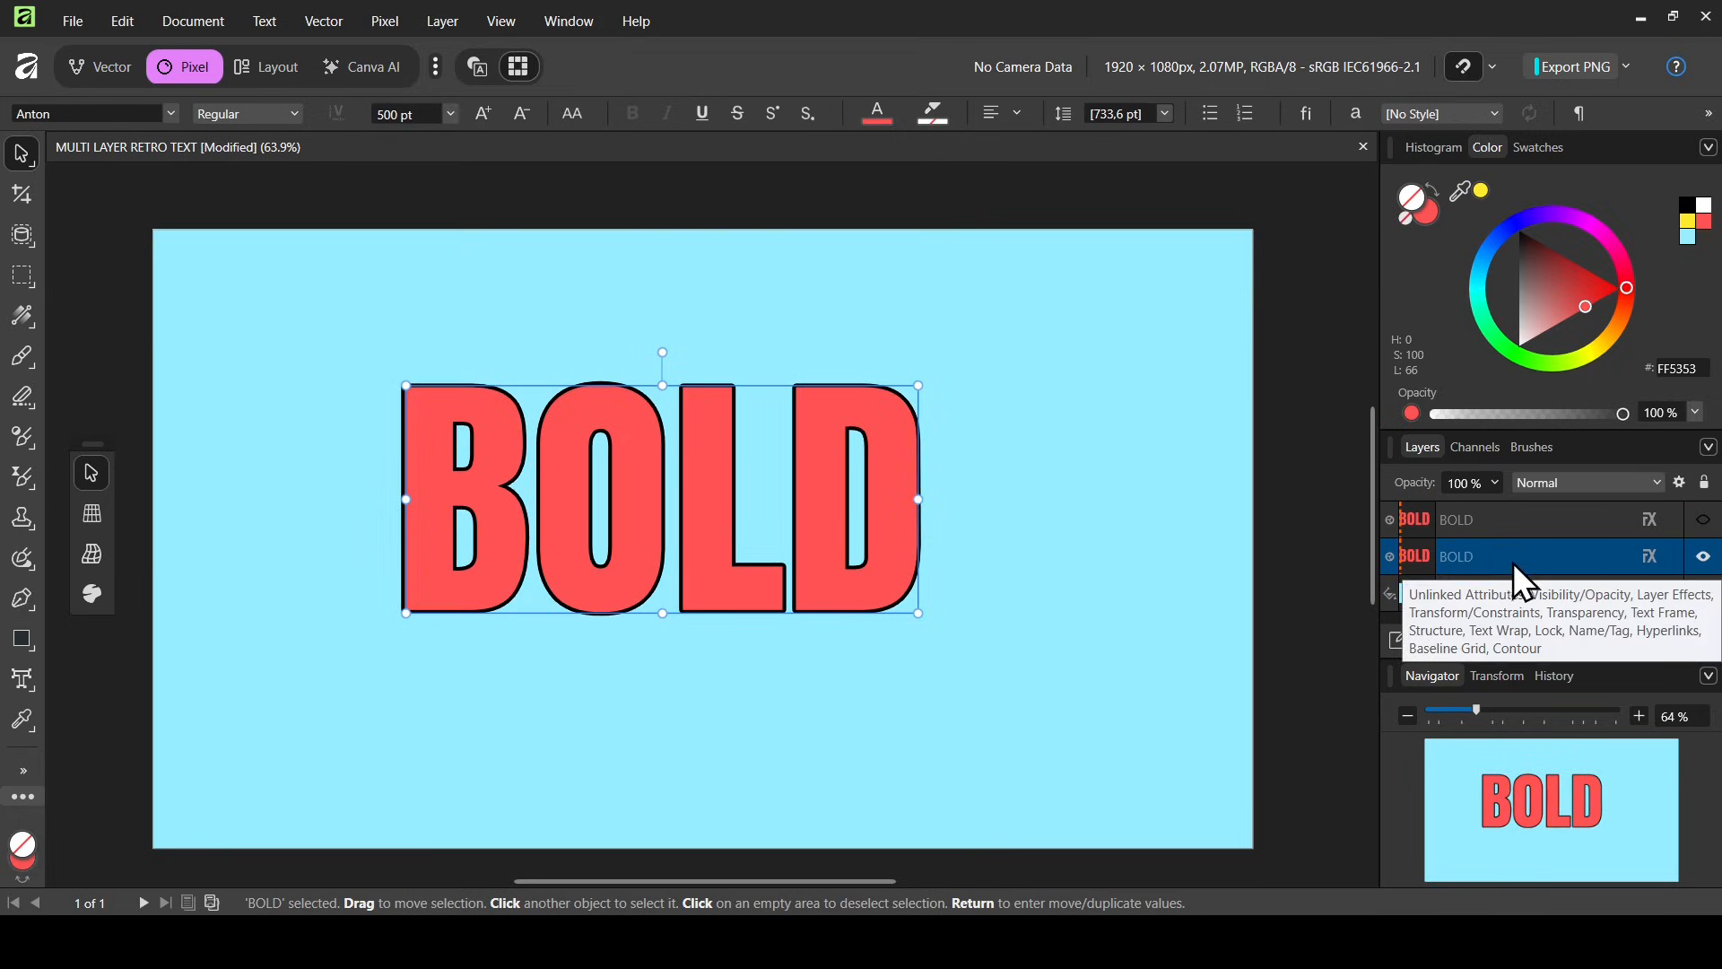
pyautogui.click(1650, 558)
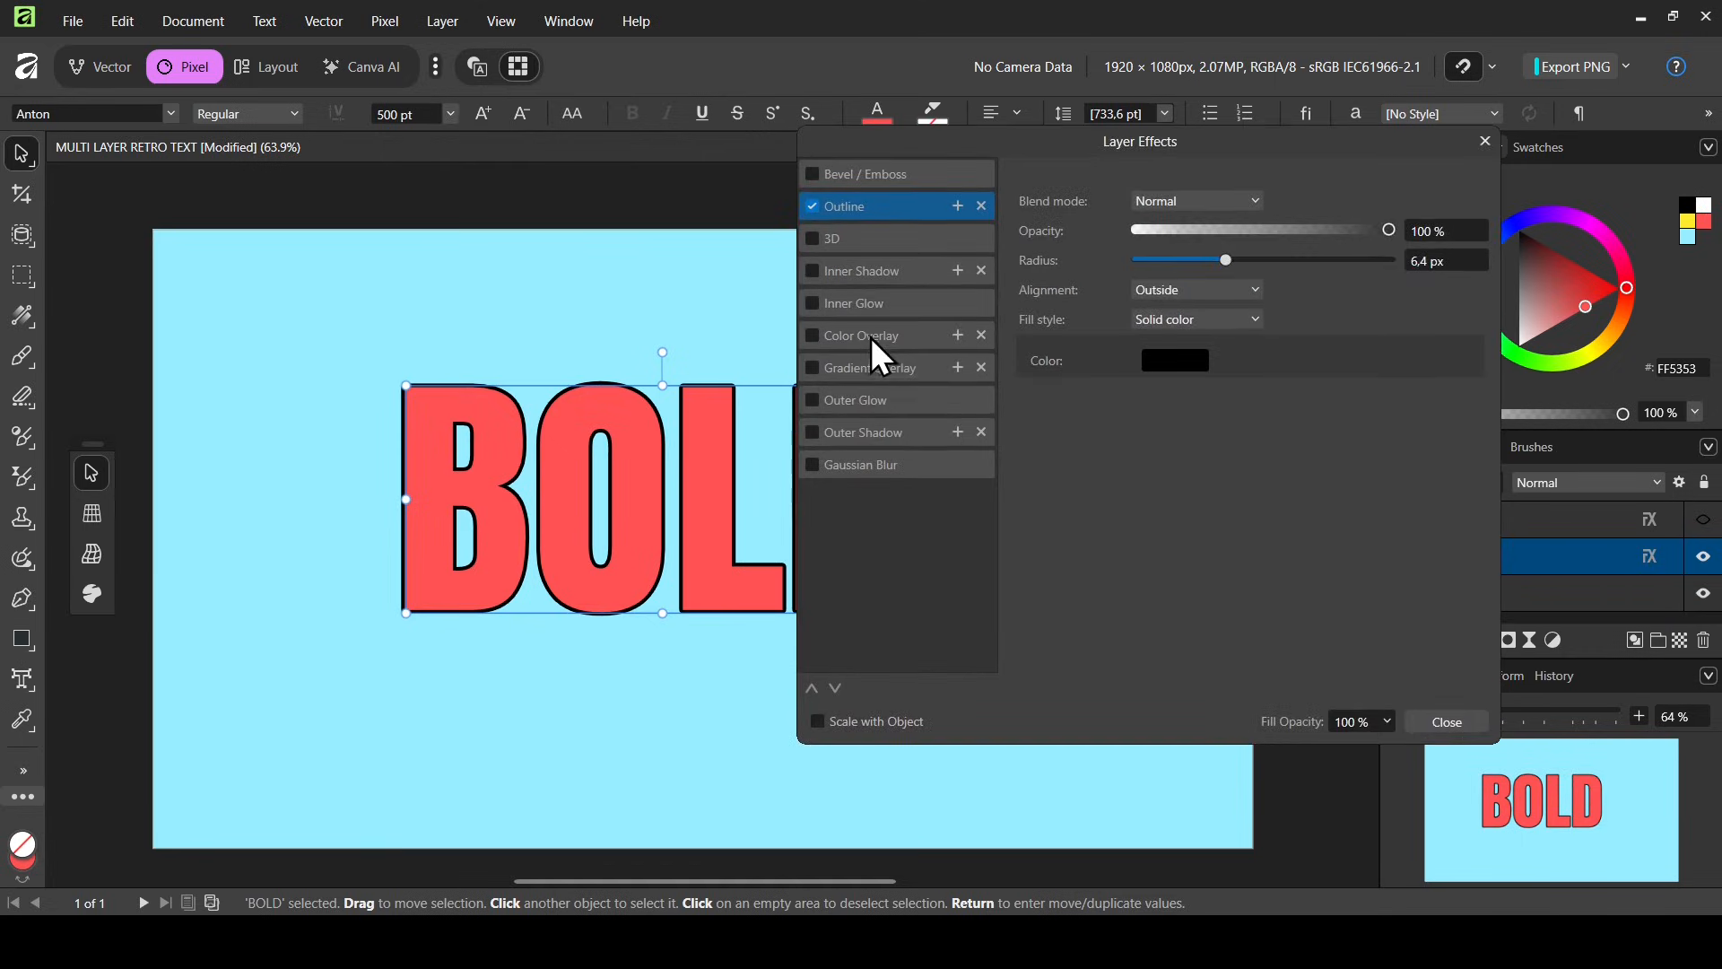
pyautogui.click(875, 350)
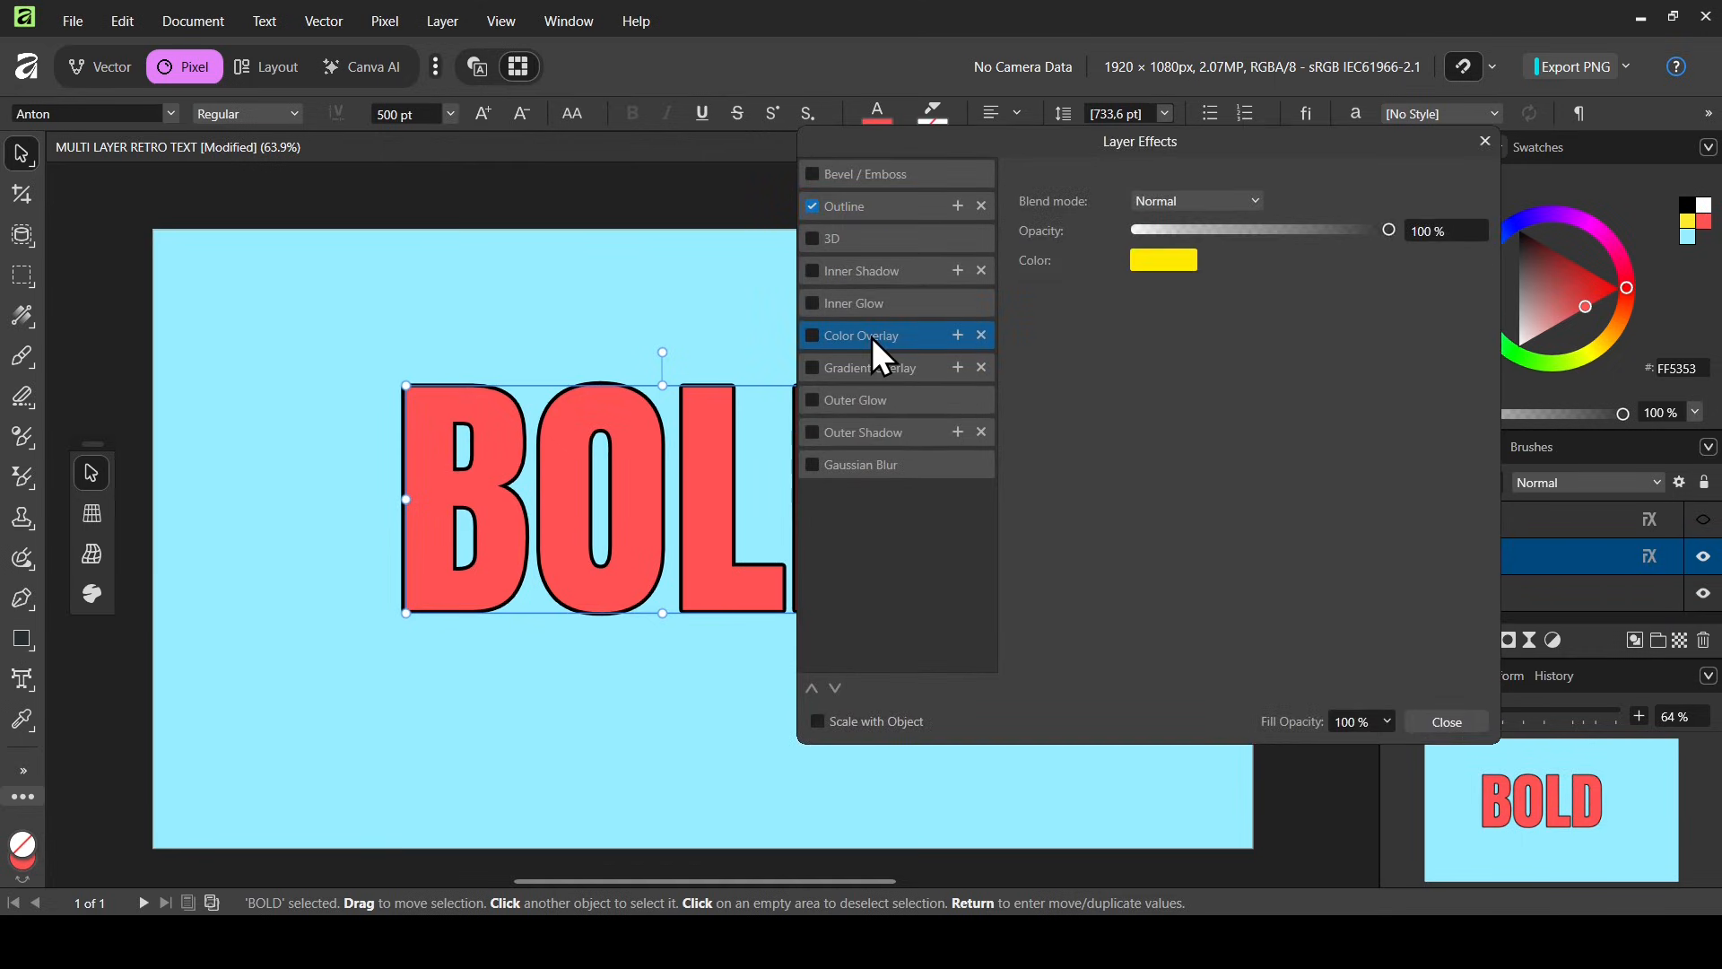
pyautogui.click(810, 337)
pyautogui.click(1175, 262)
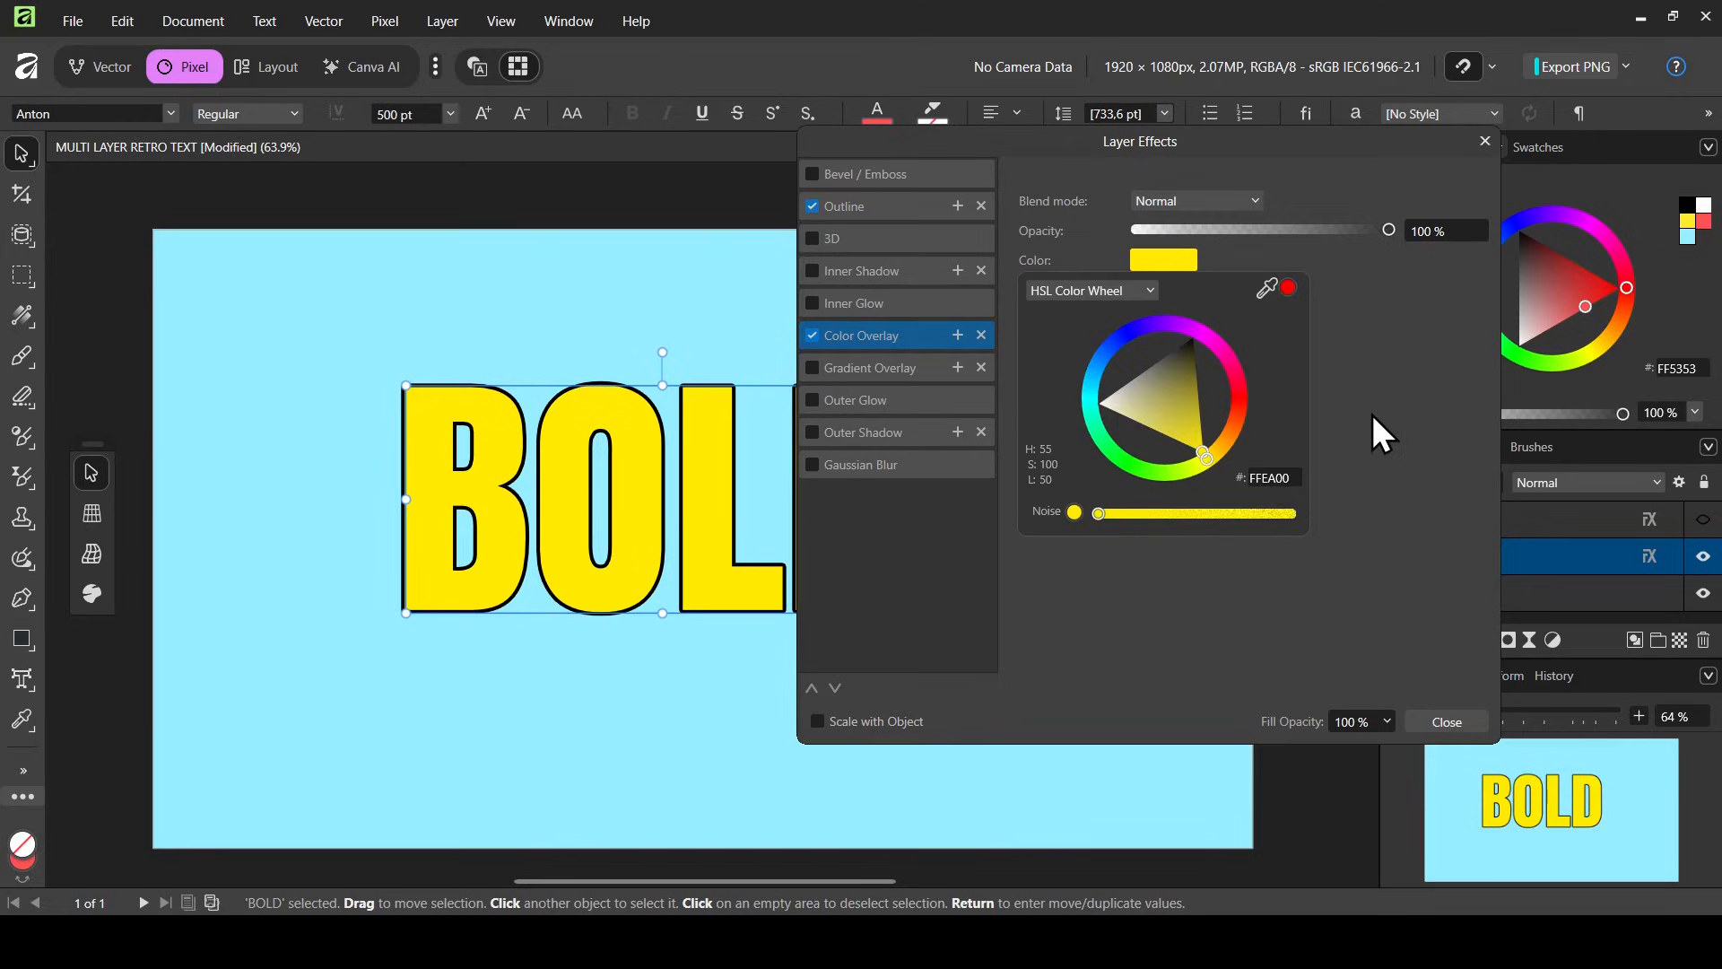
pyautogui.click(1484, 144)
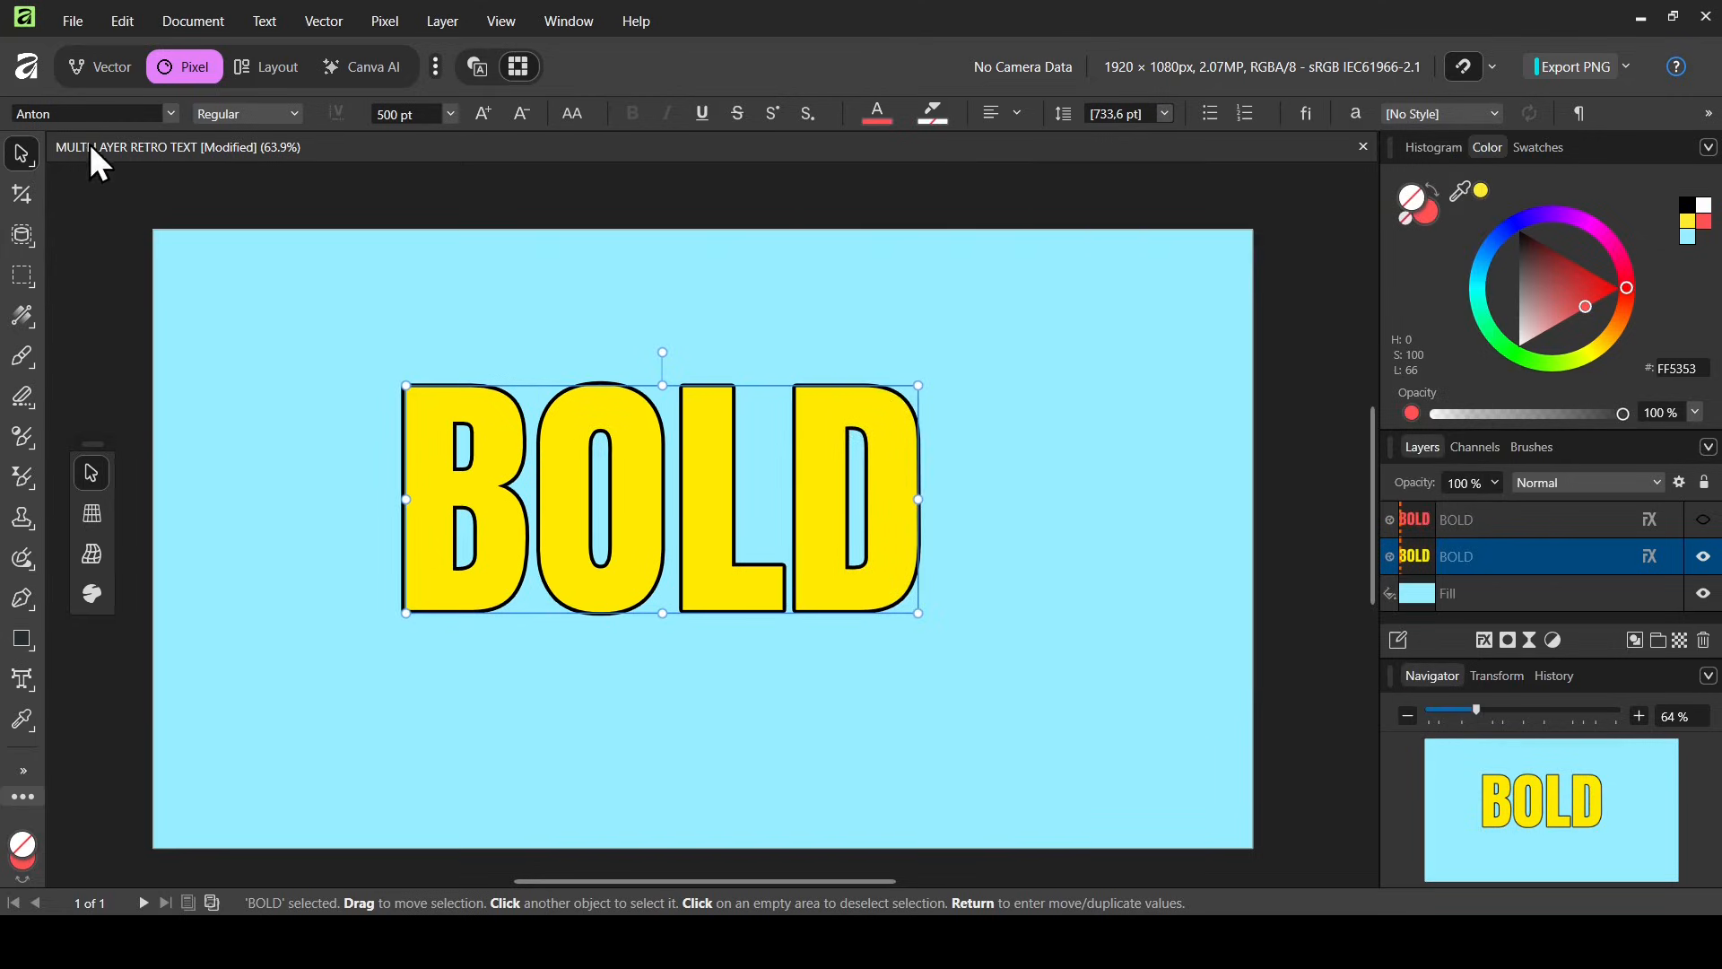
# Open Move / Duplicate for the lower copy and set horizontal and vertical offsets to 20 px
pyautogui.press('Return')
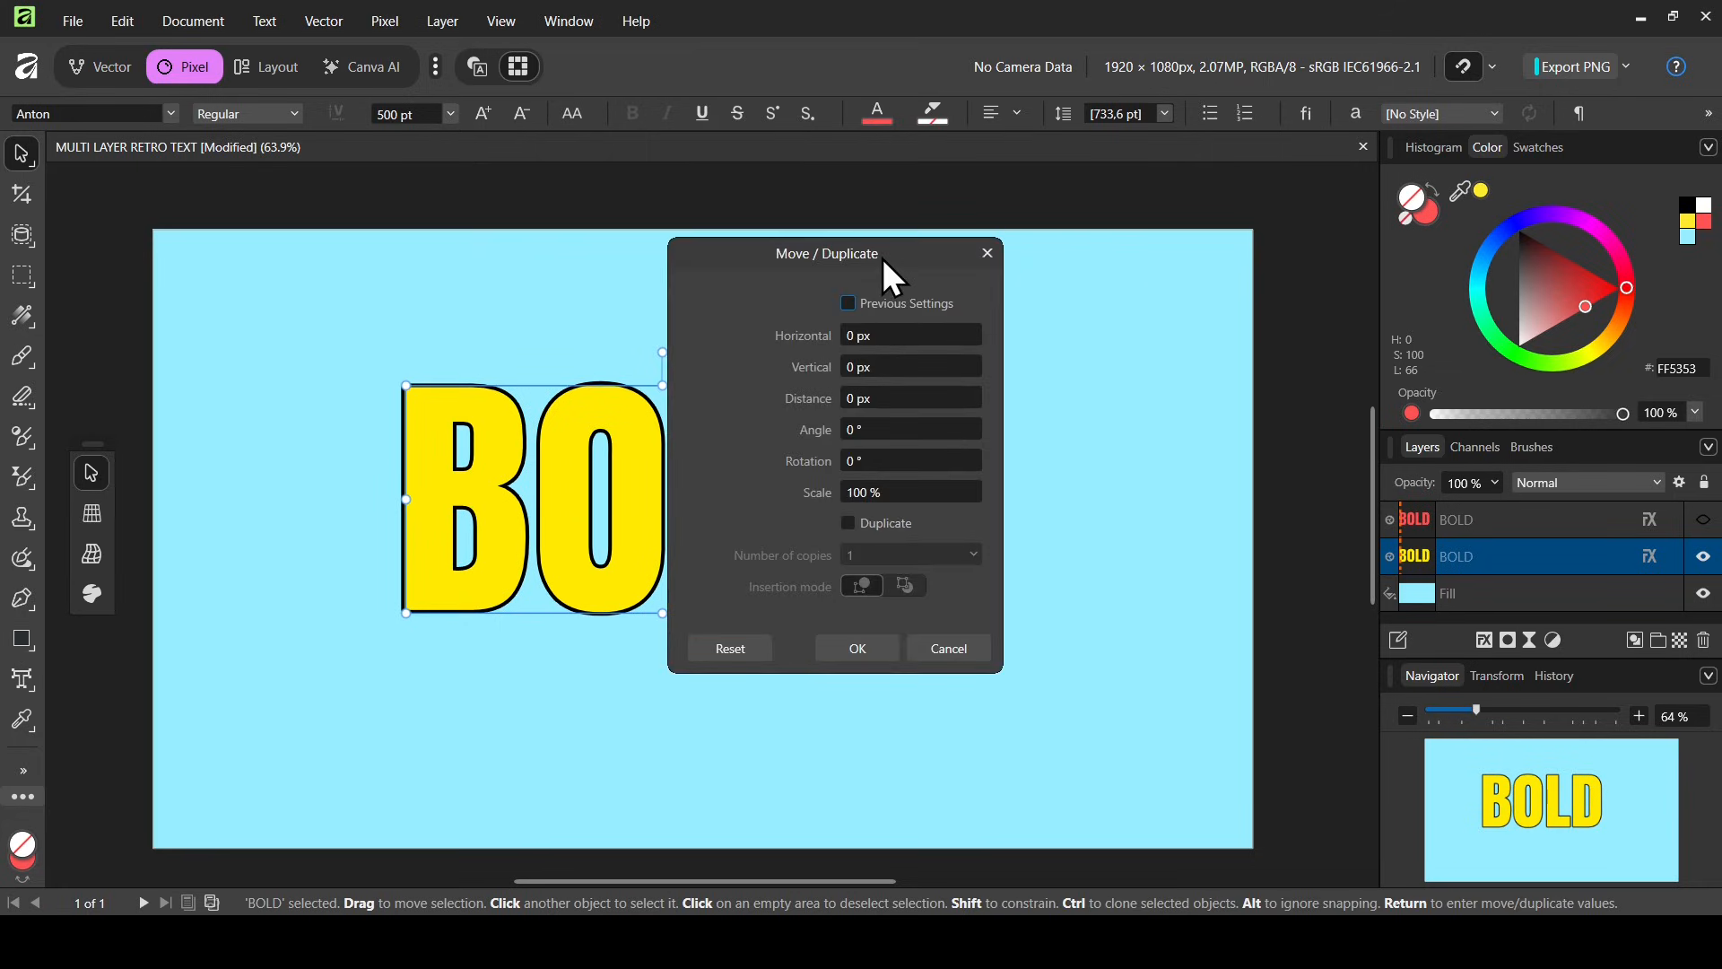
pyautogui.click(890, 337)
pyautogui.write('2')
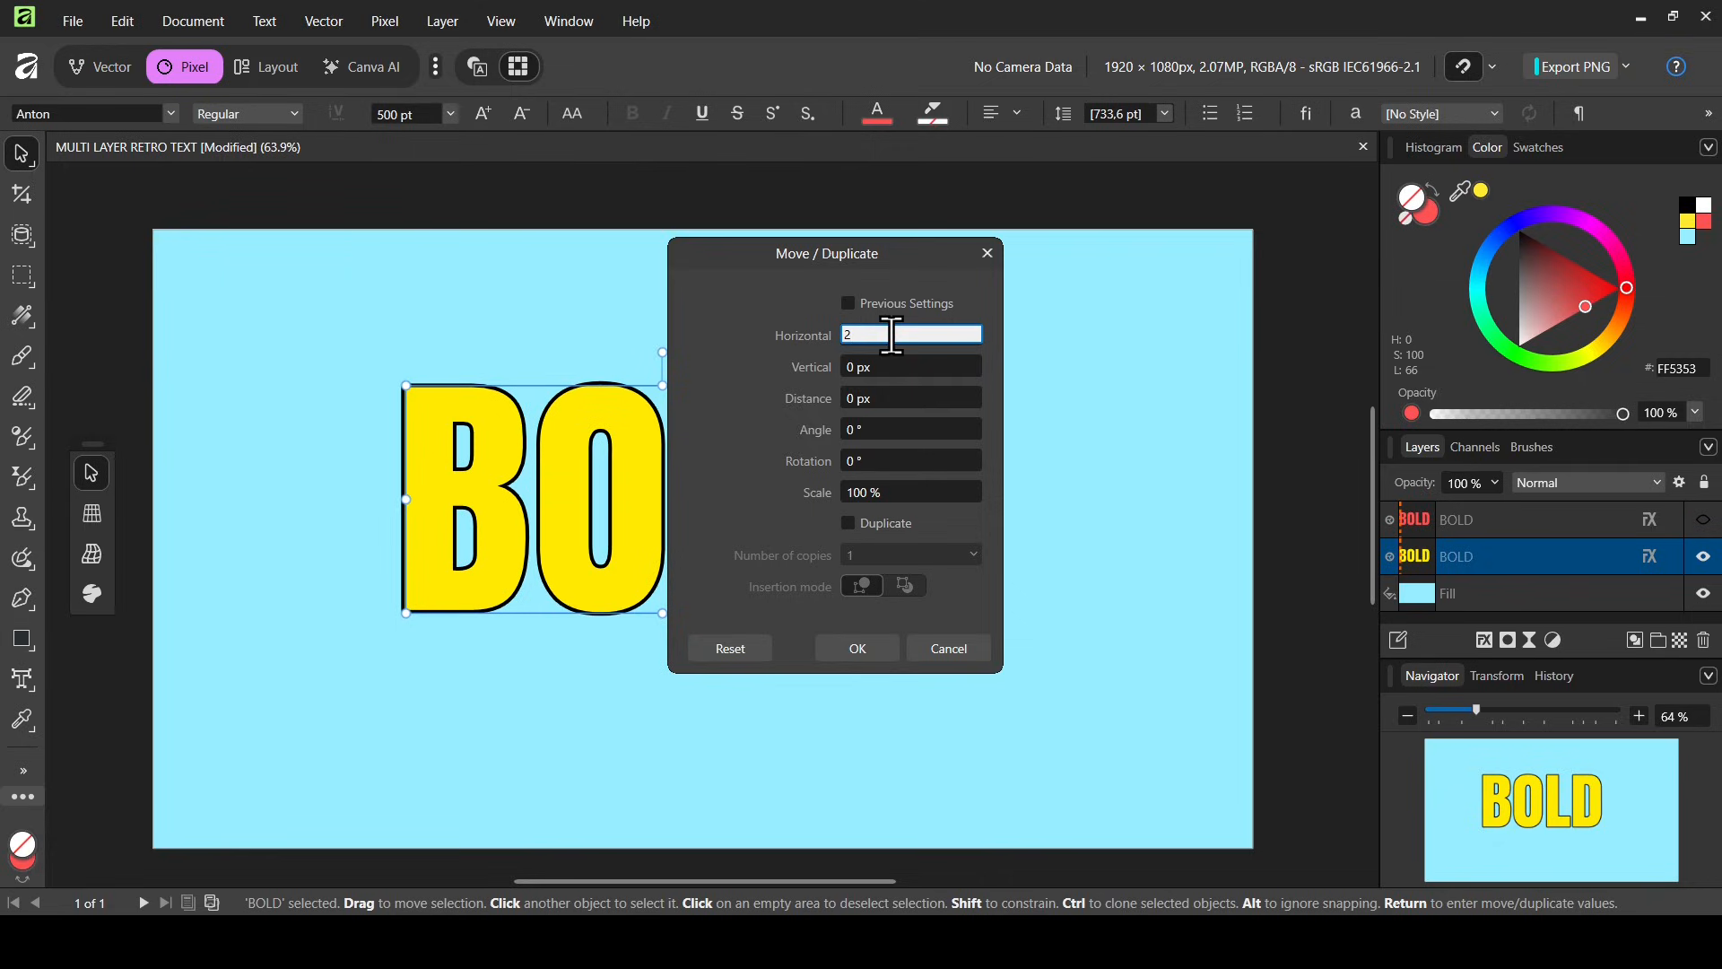
pyautogui.write('0')
pyautogui.press('Return')
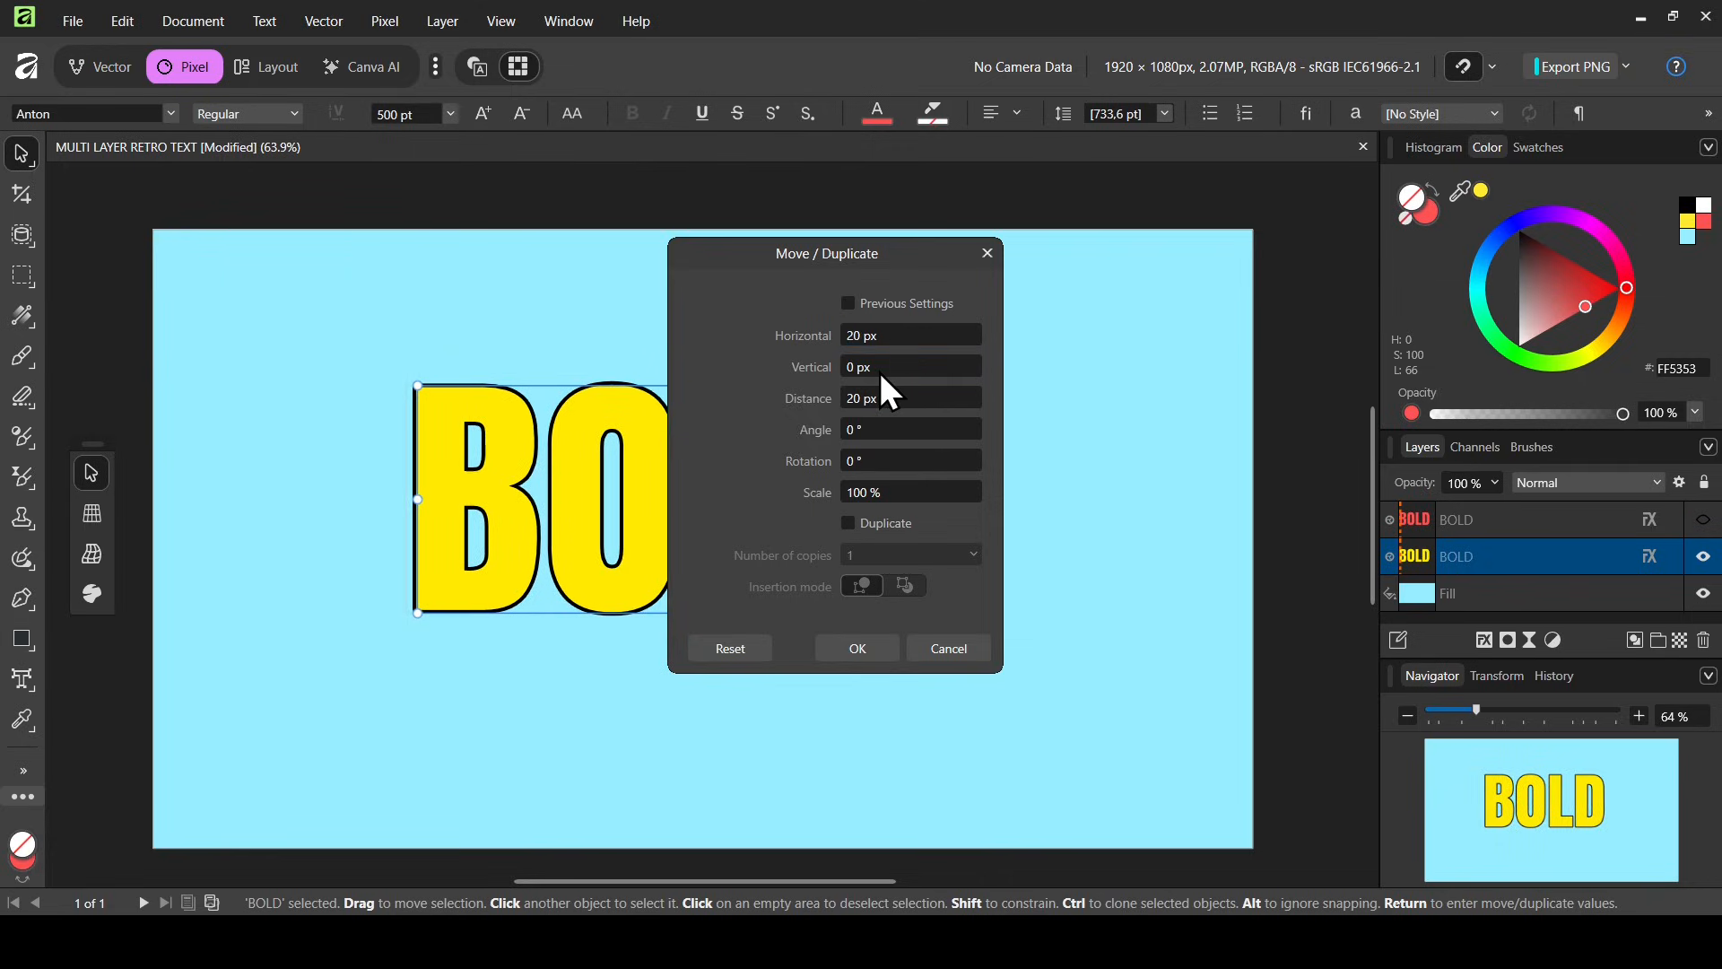
pyautogui.click(879, 368)
pyautogui.write('20')
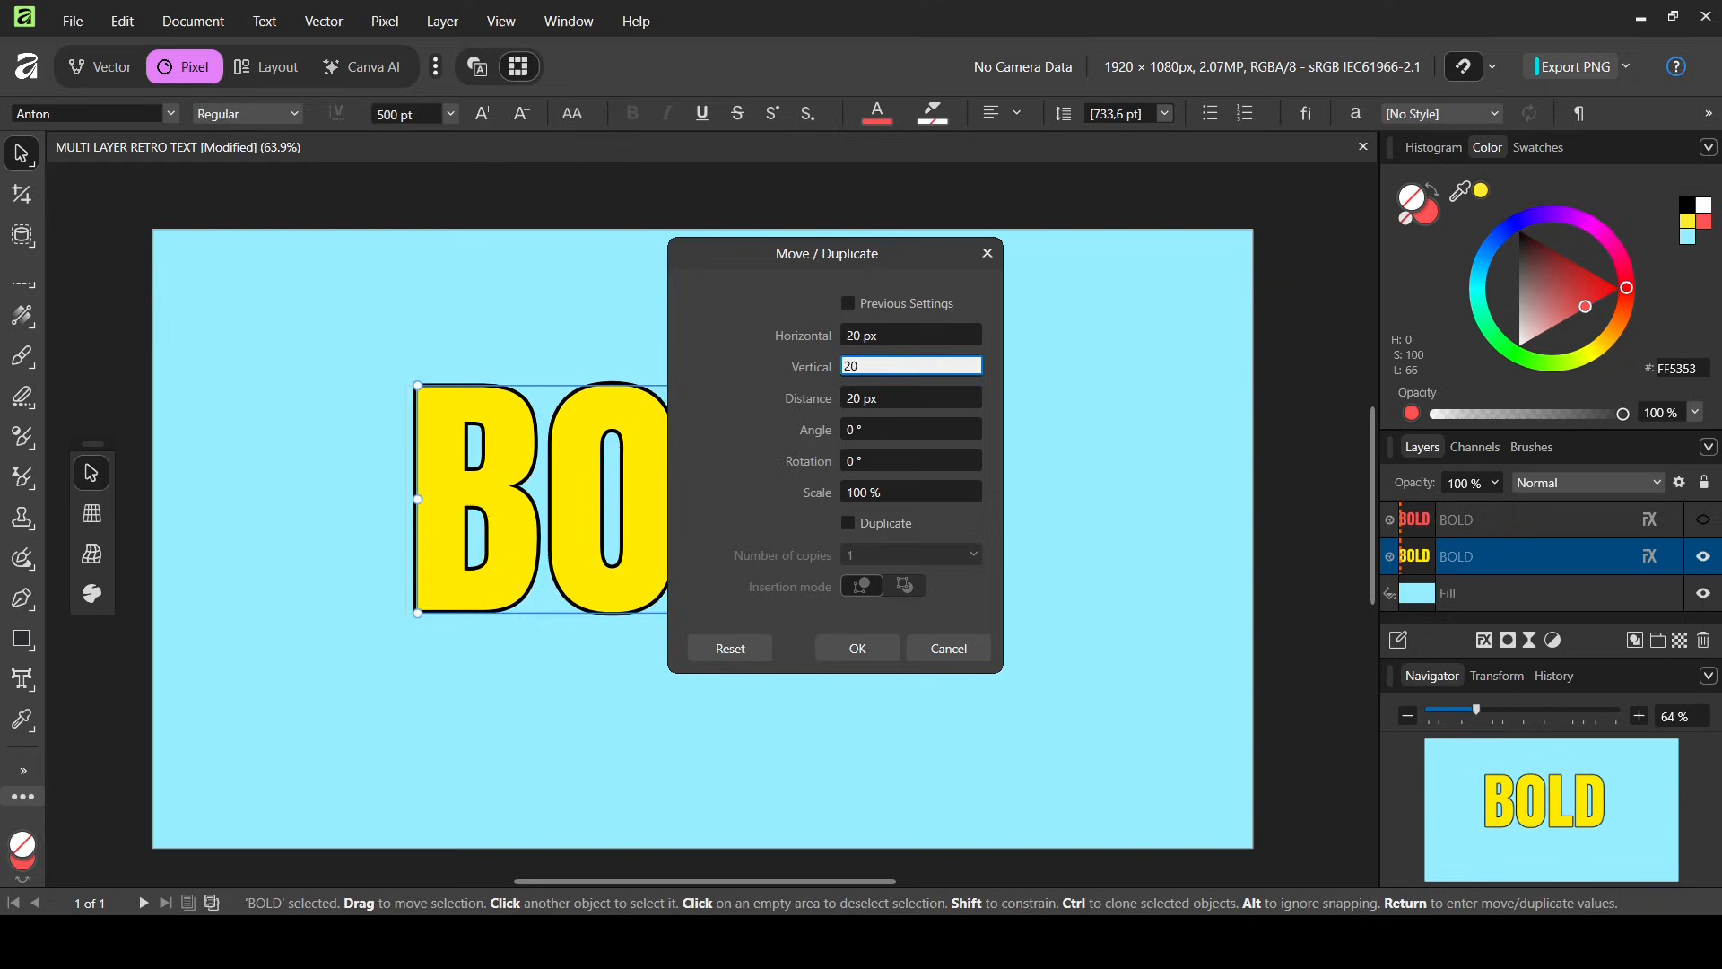
pyautogui.press('Return')
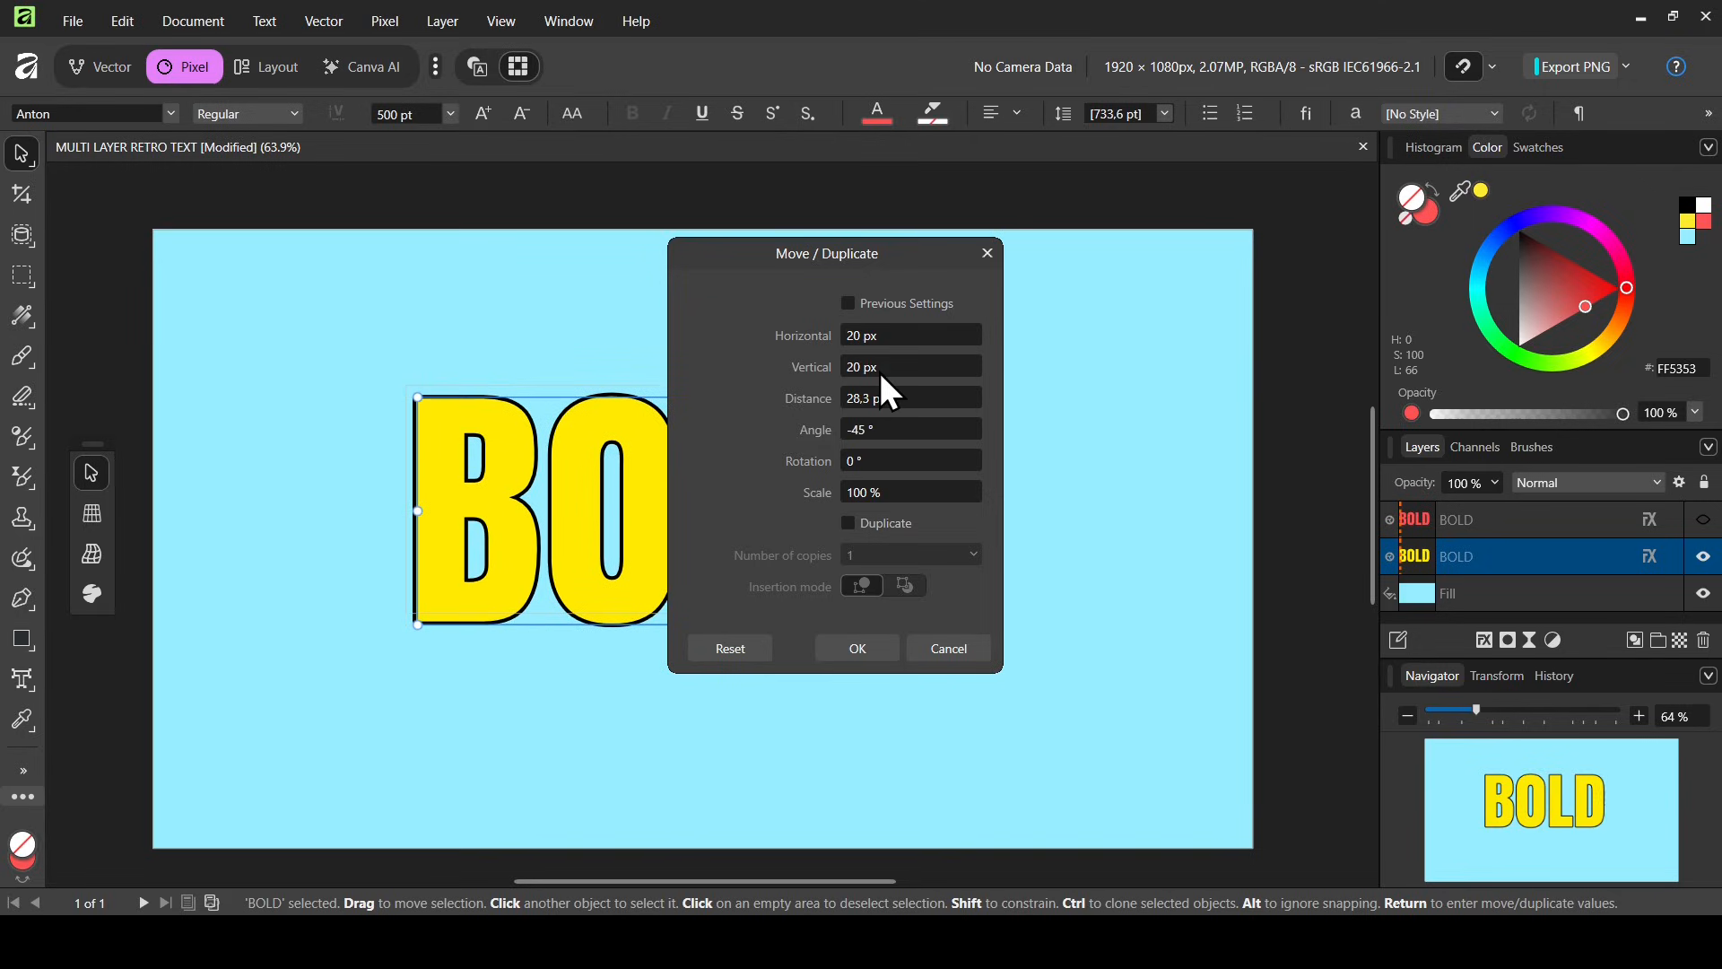
# Enable Duplicate with 15 copies, insert new items behind, and apply
pyautogui.click(886, 528)
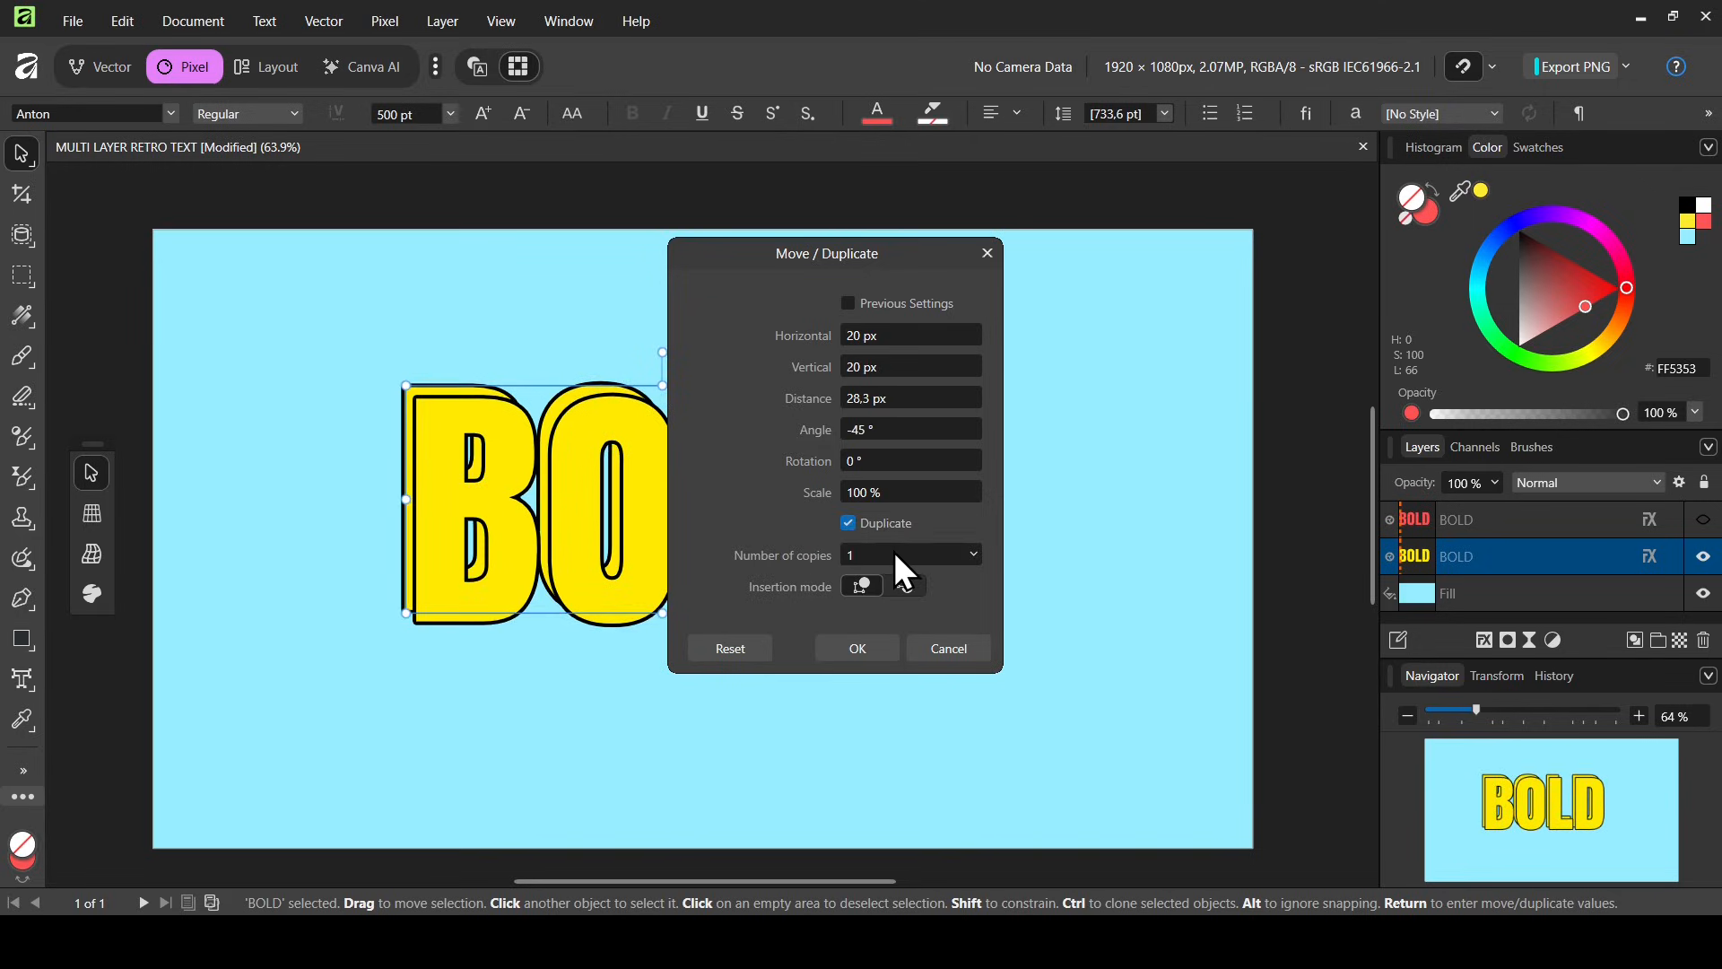
pyautogui.click(916, 554)
pyautogui.write('15')
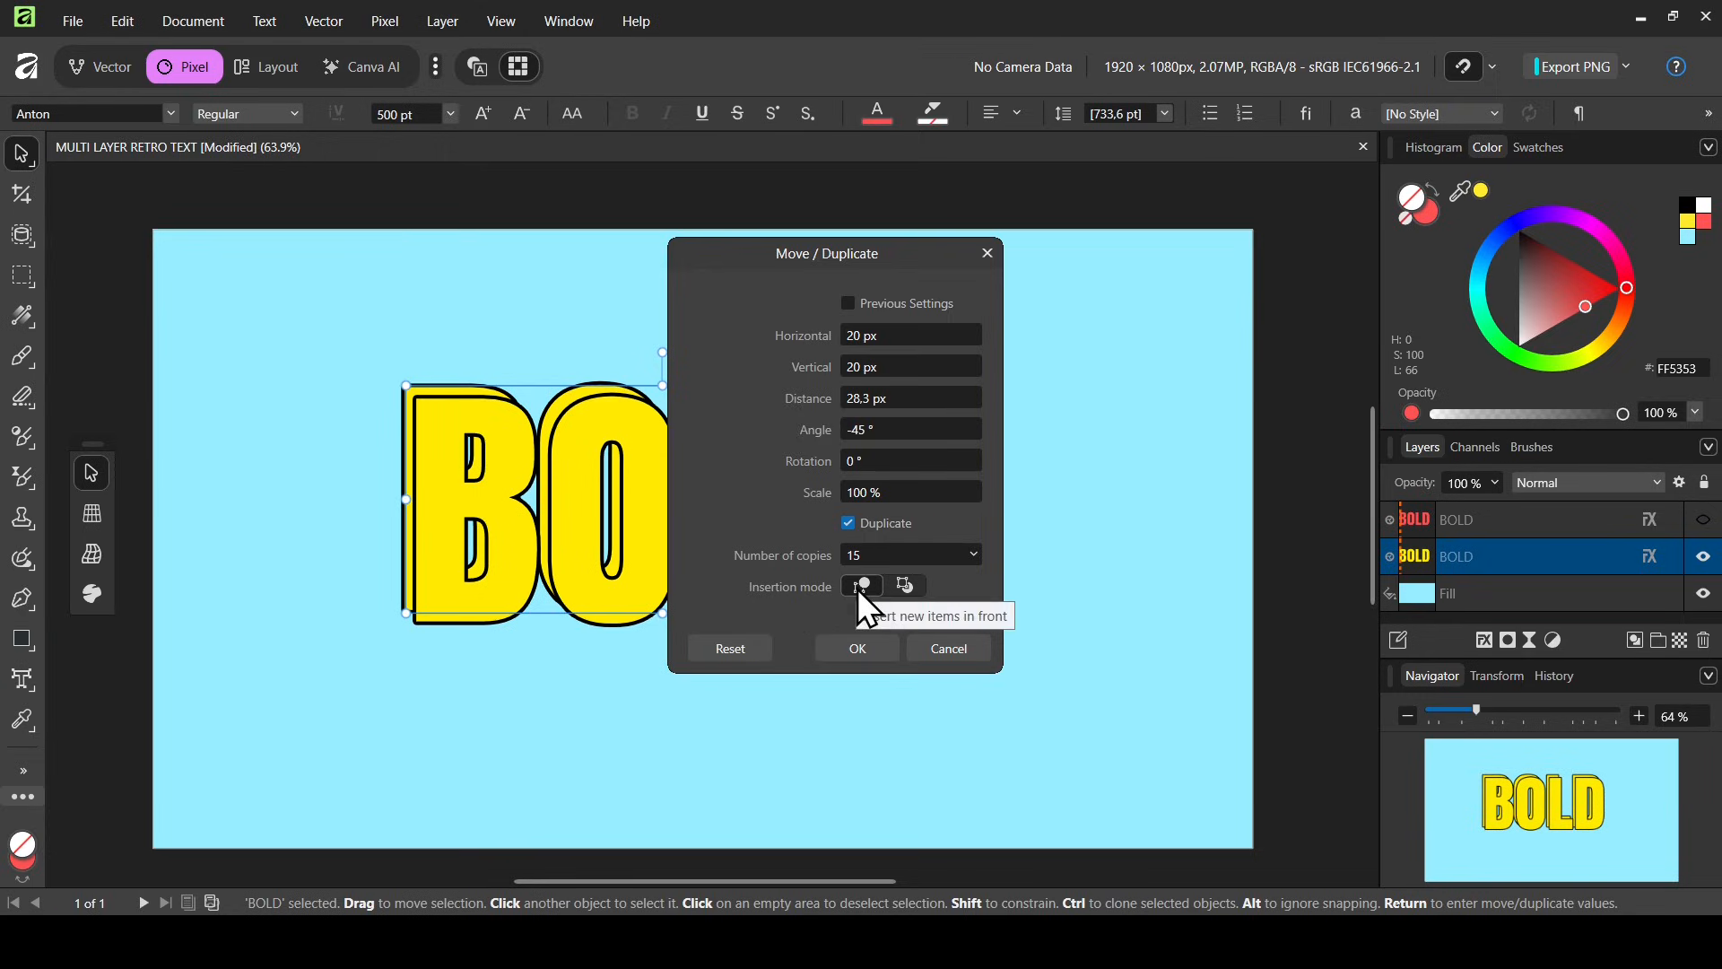
pyautogui.click(921, 589)
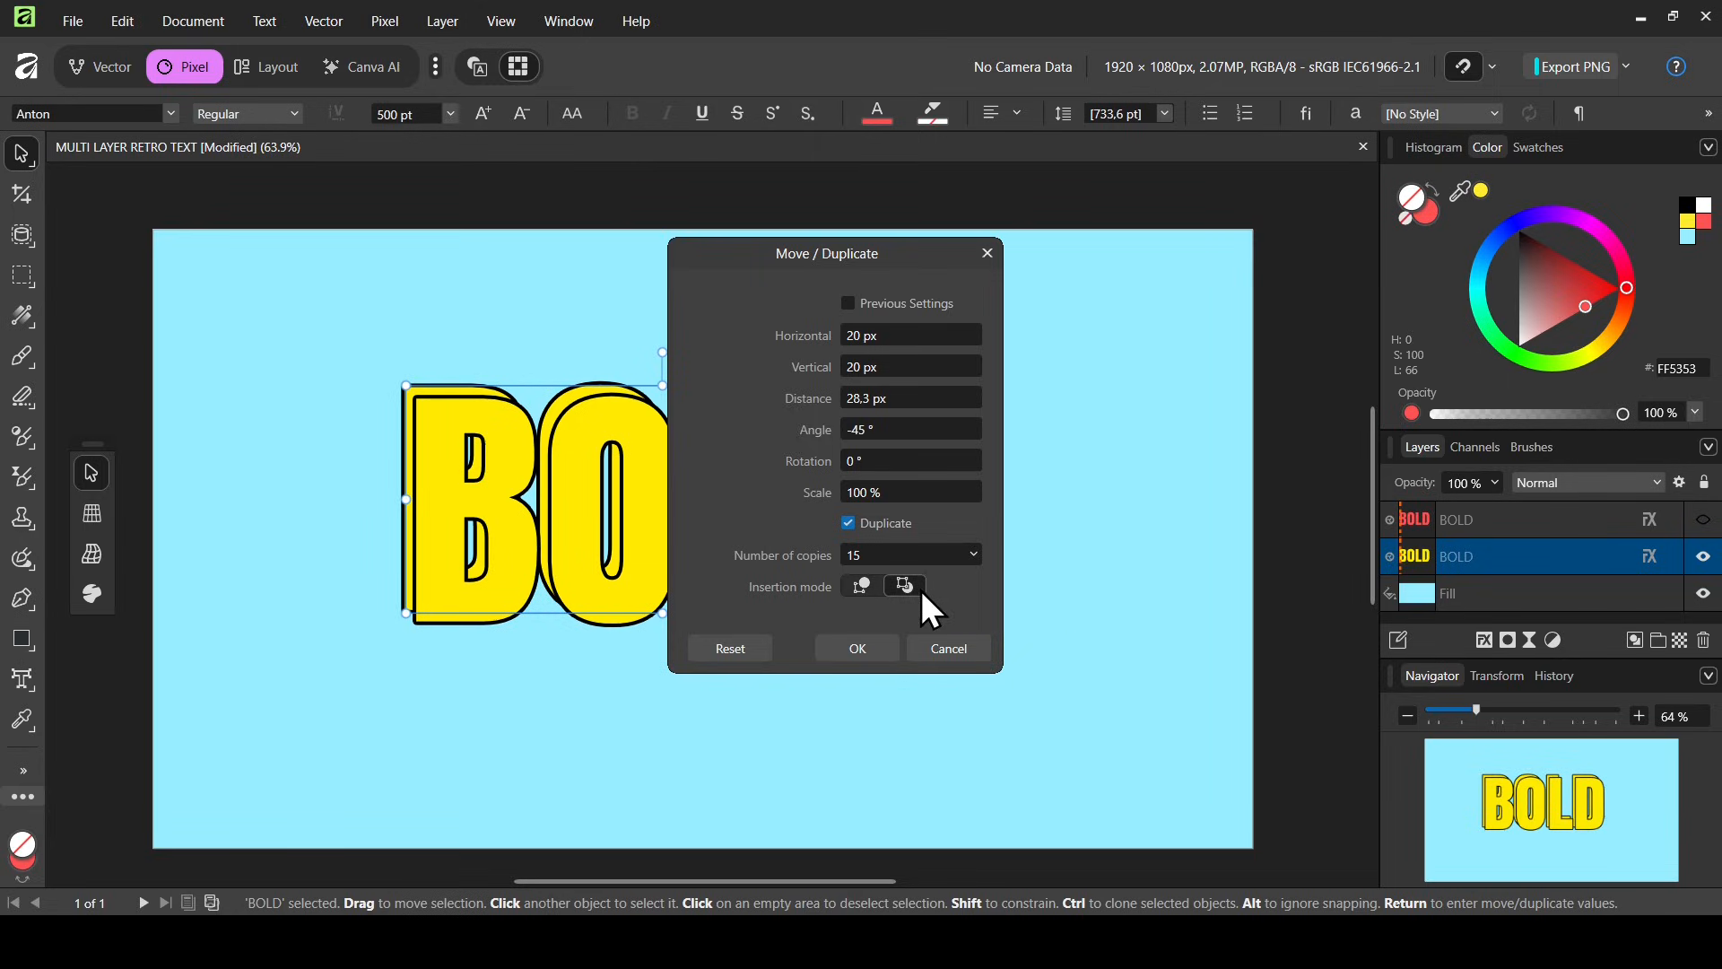
pyautogui.click(874, 654)
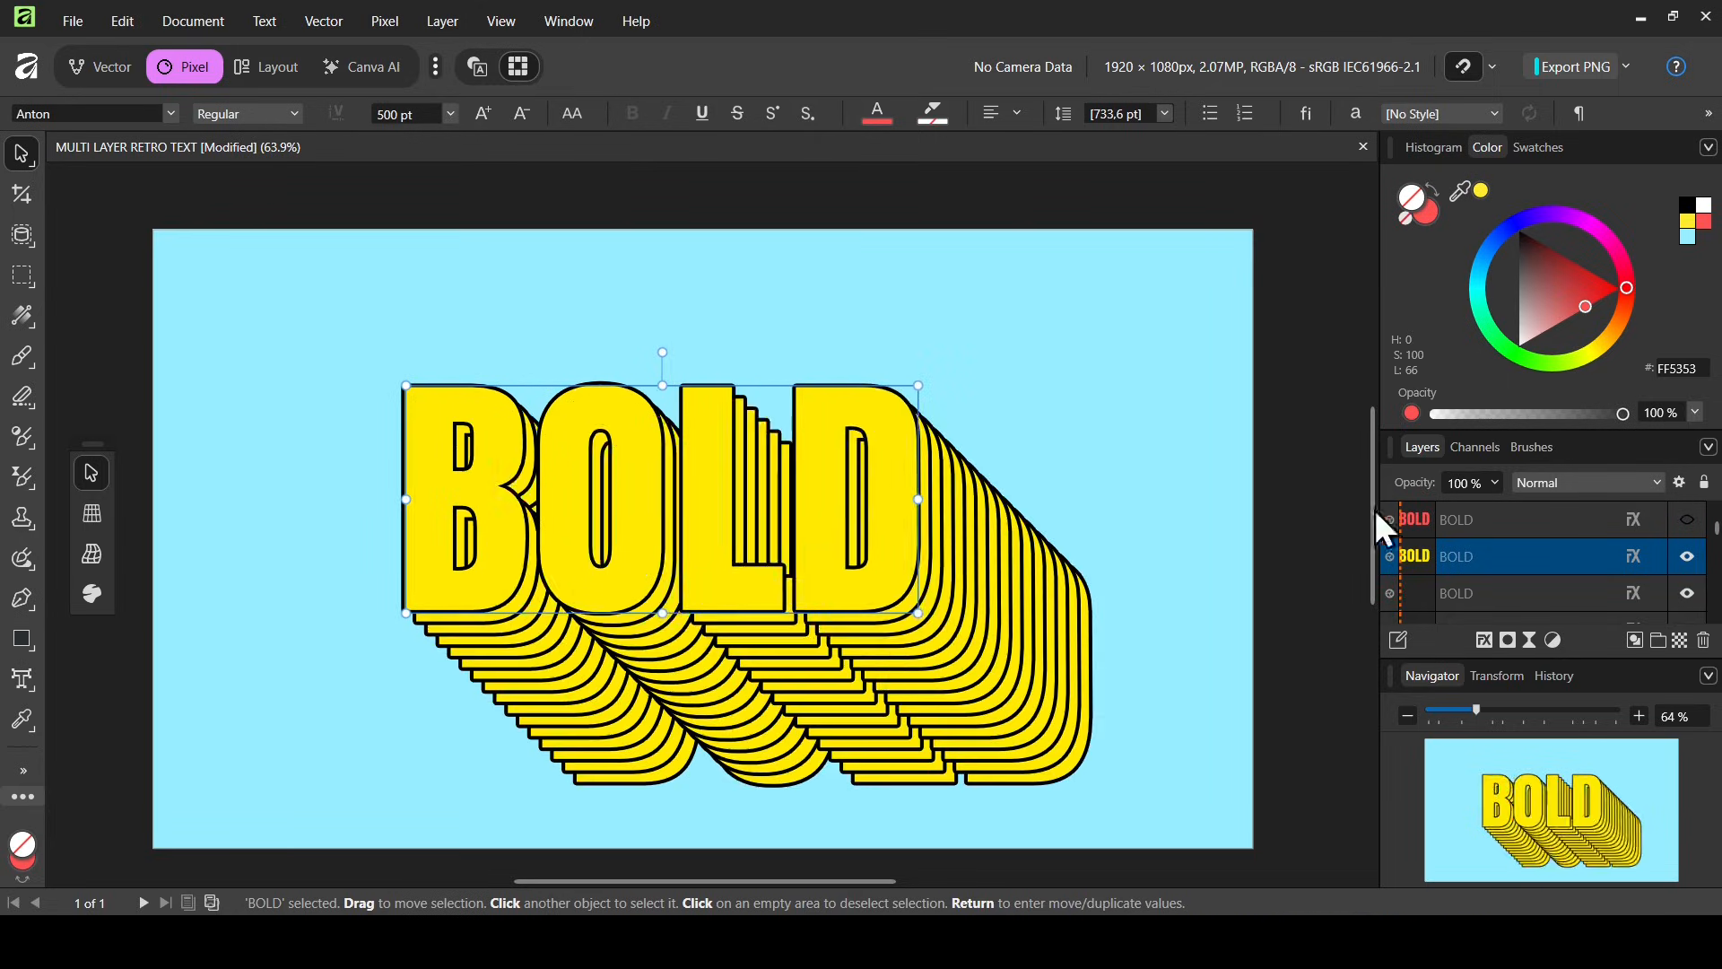
# Toggle the top red copy's visibility on and off to preview the stacked effect
pyautogui.click(1690, 527)
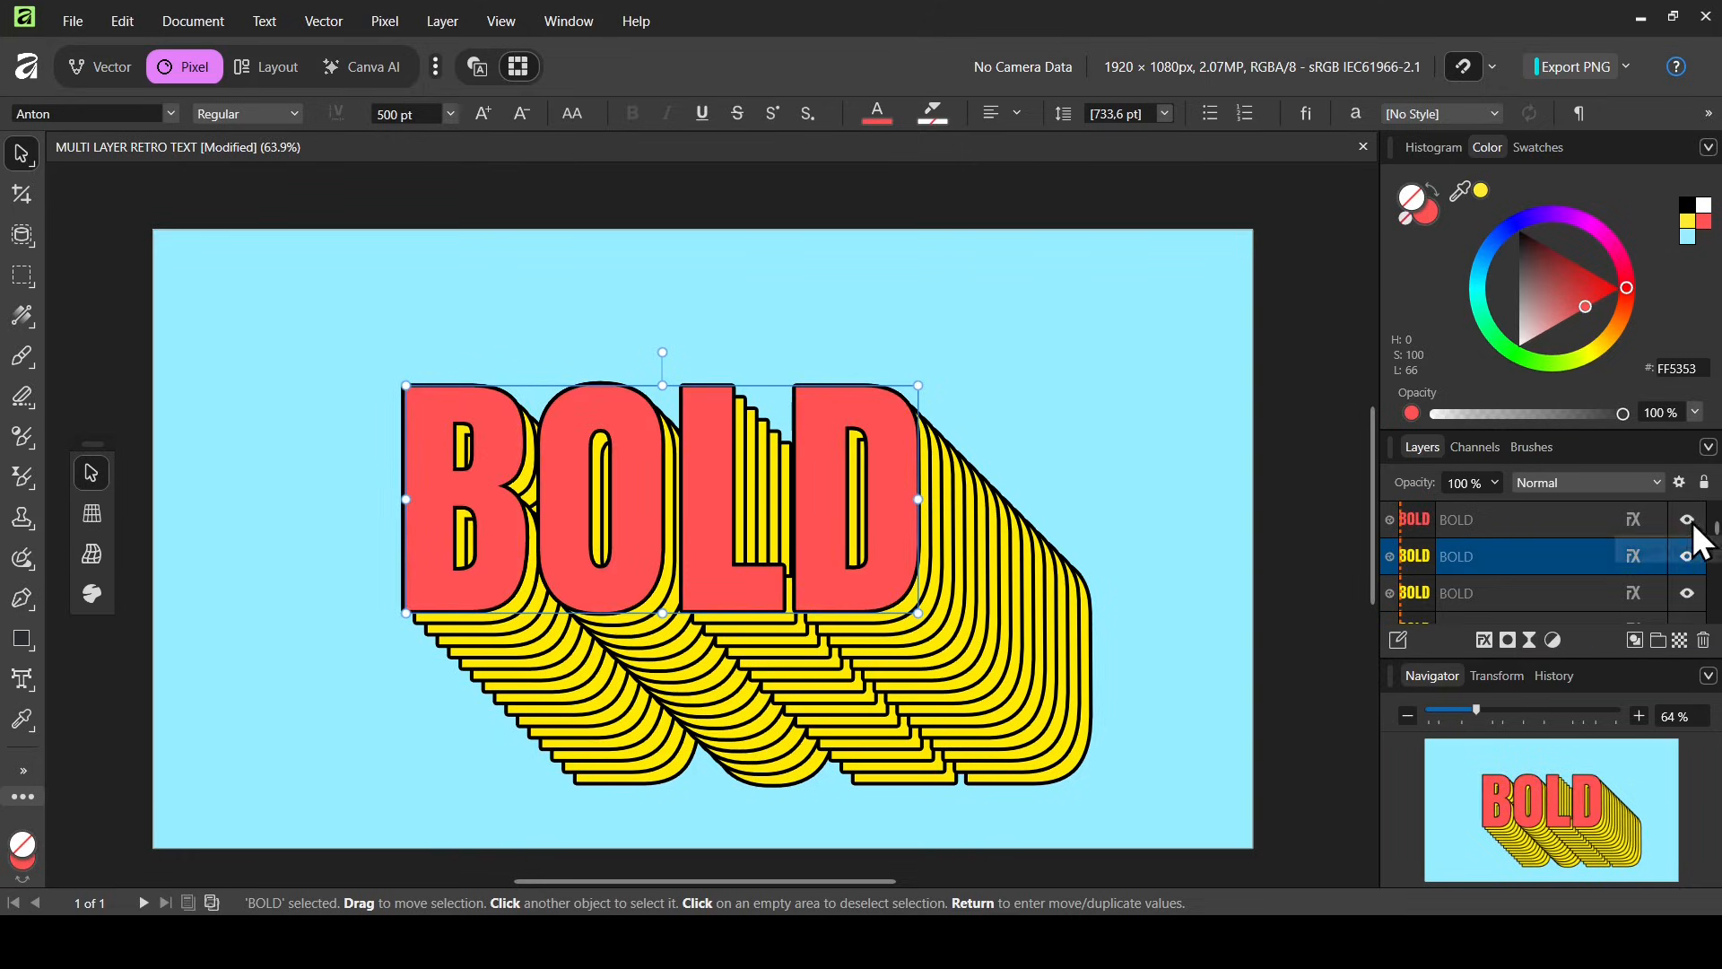
pyautogui.click(1690, 526)
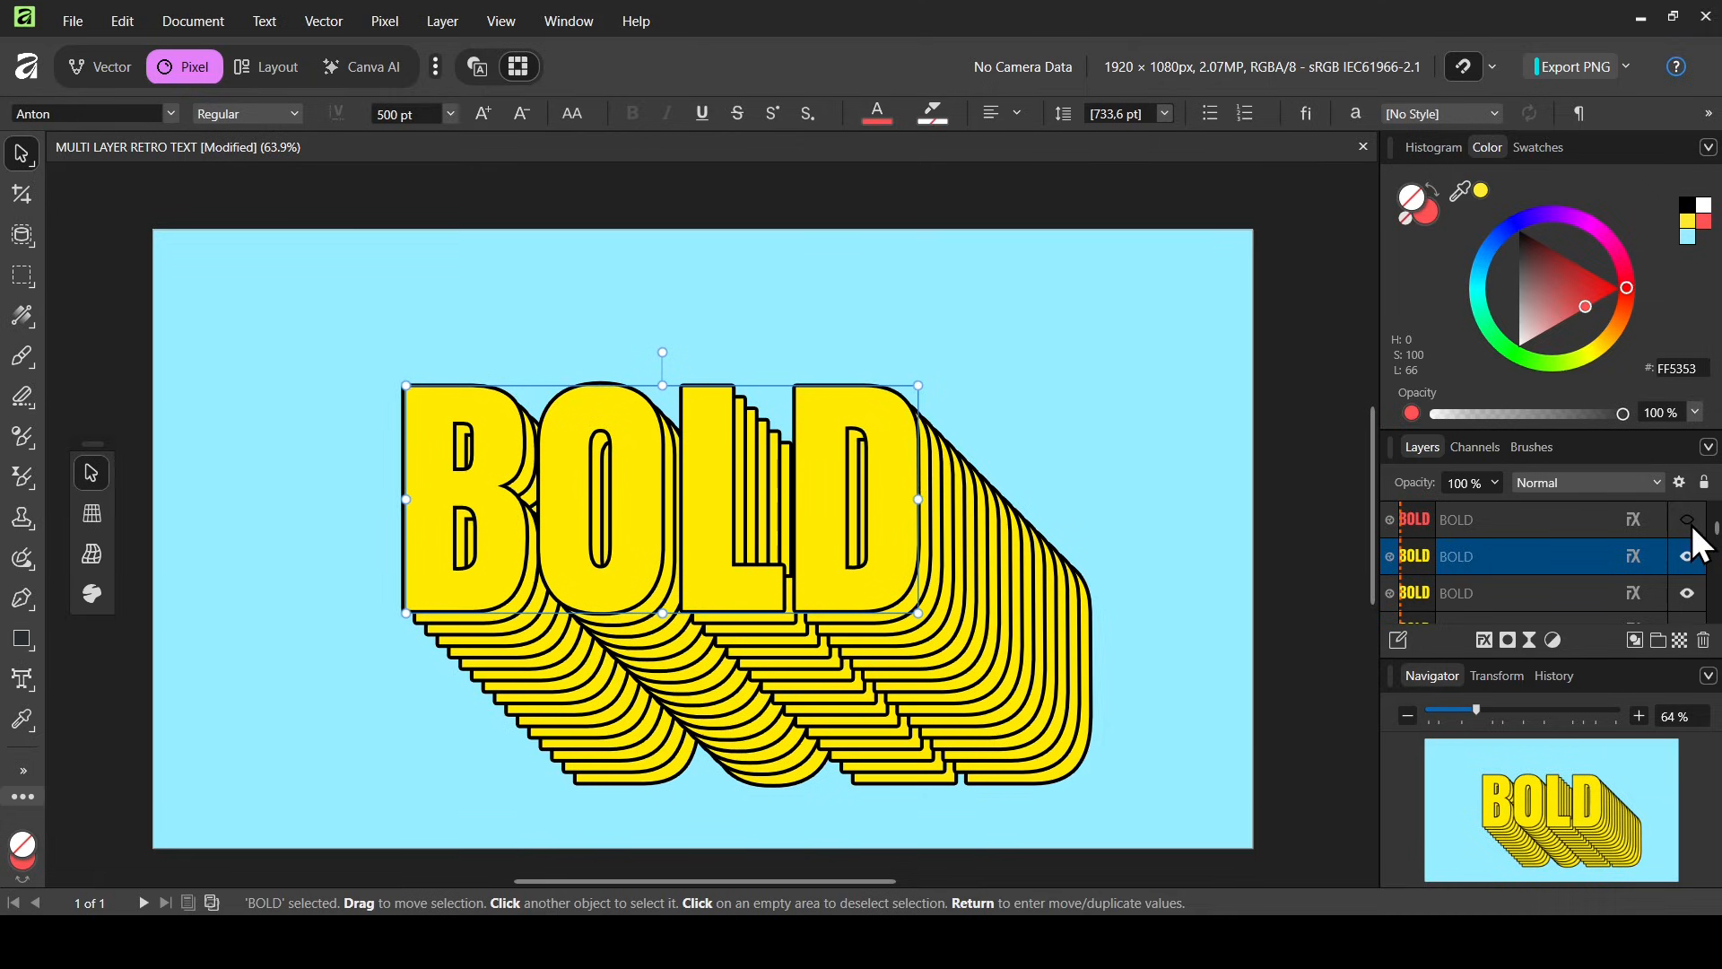
pyautogui.moveTo(1715, 531); pyautogui.dragTo(1715, 614)
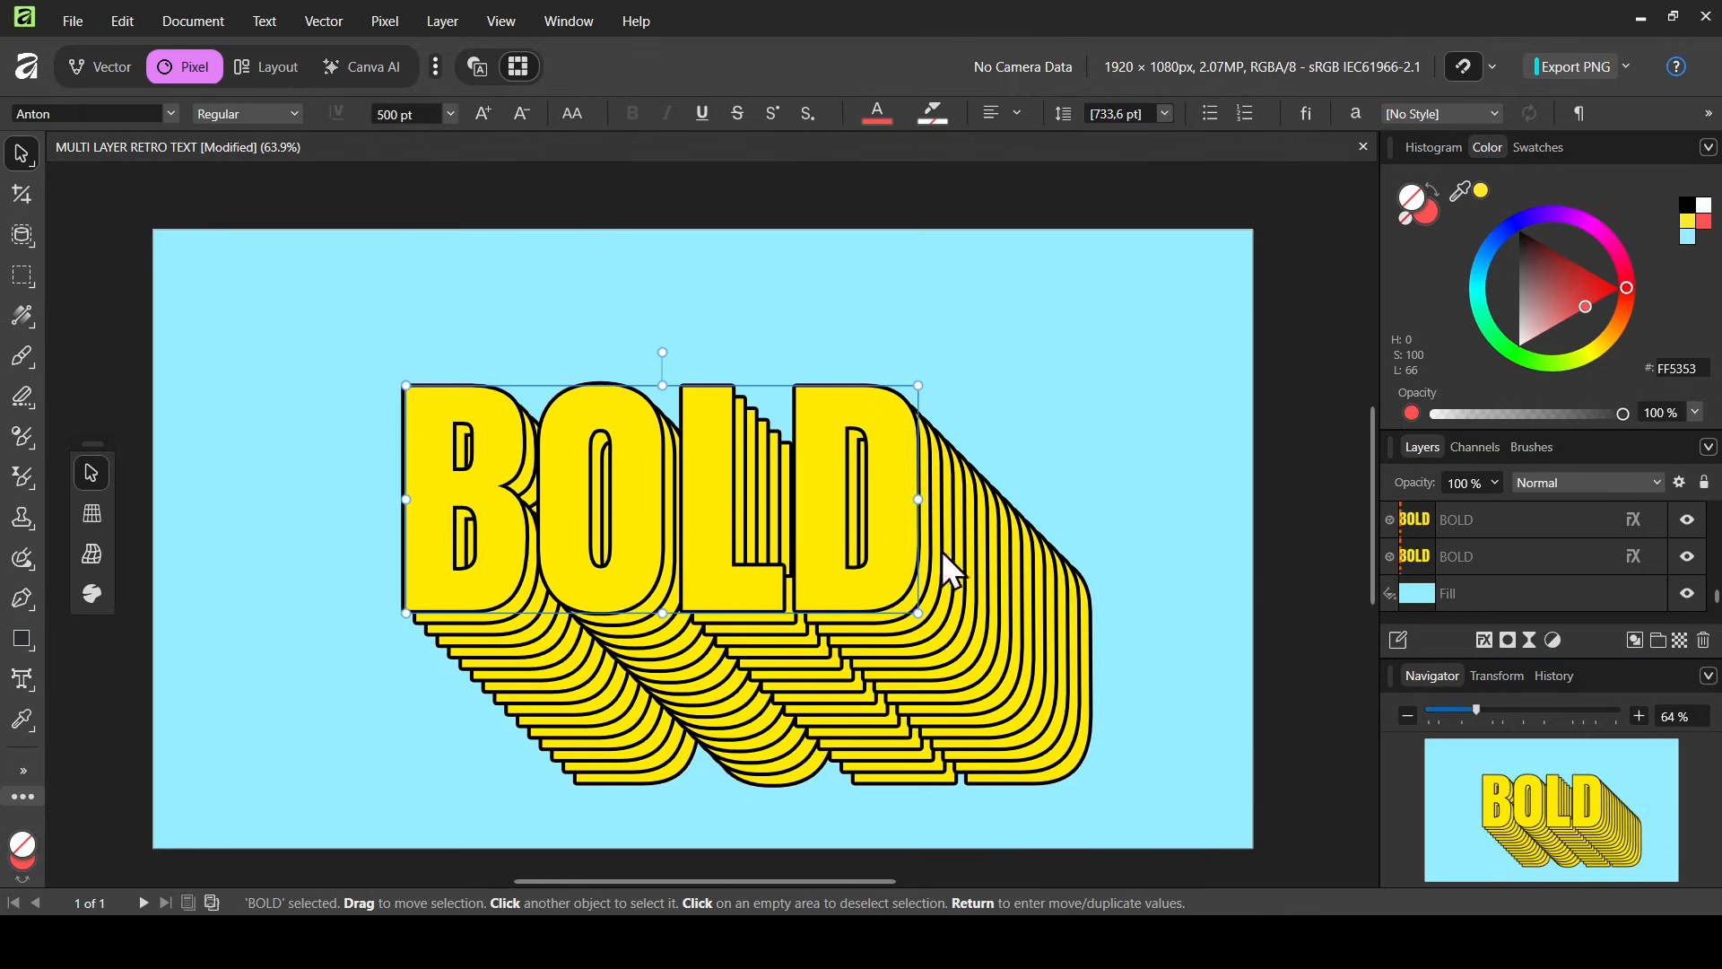
# Group the lower copy with its 15 duplicates, then unhide and select the red top text layer
pyautogui.keyDown('shift'); pyautogui.click(1570, 558); pyautogui.keyUp('shift')
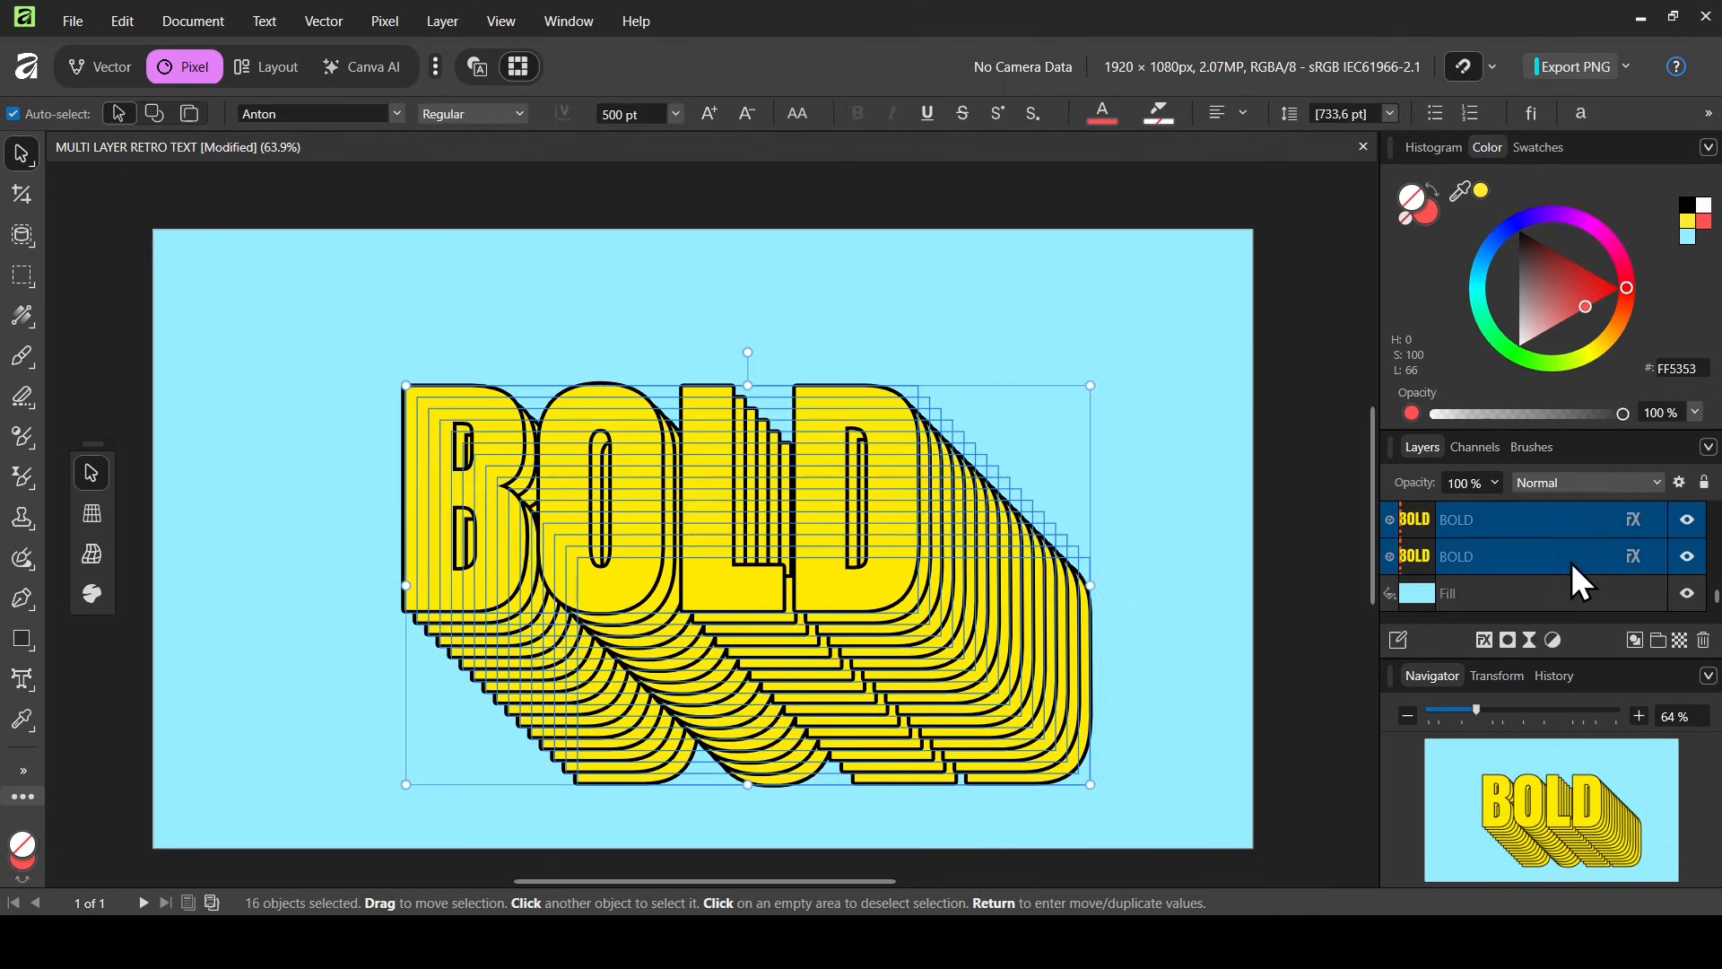
pyautogui.click(1662, 642)
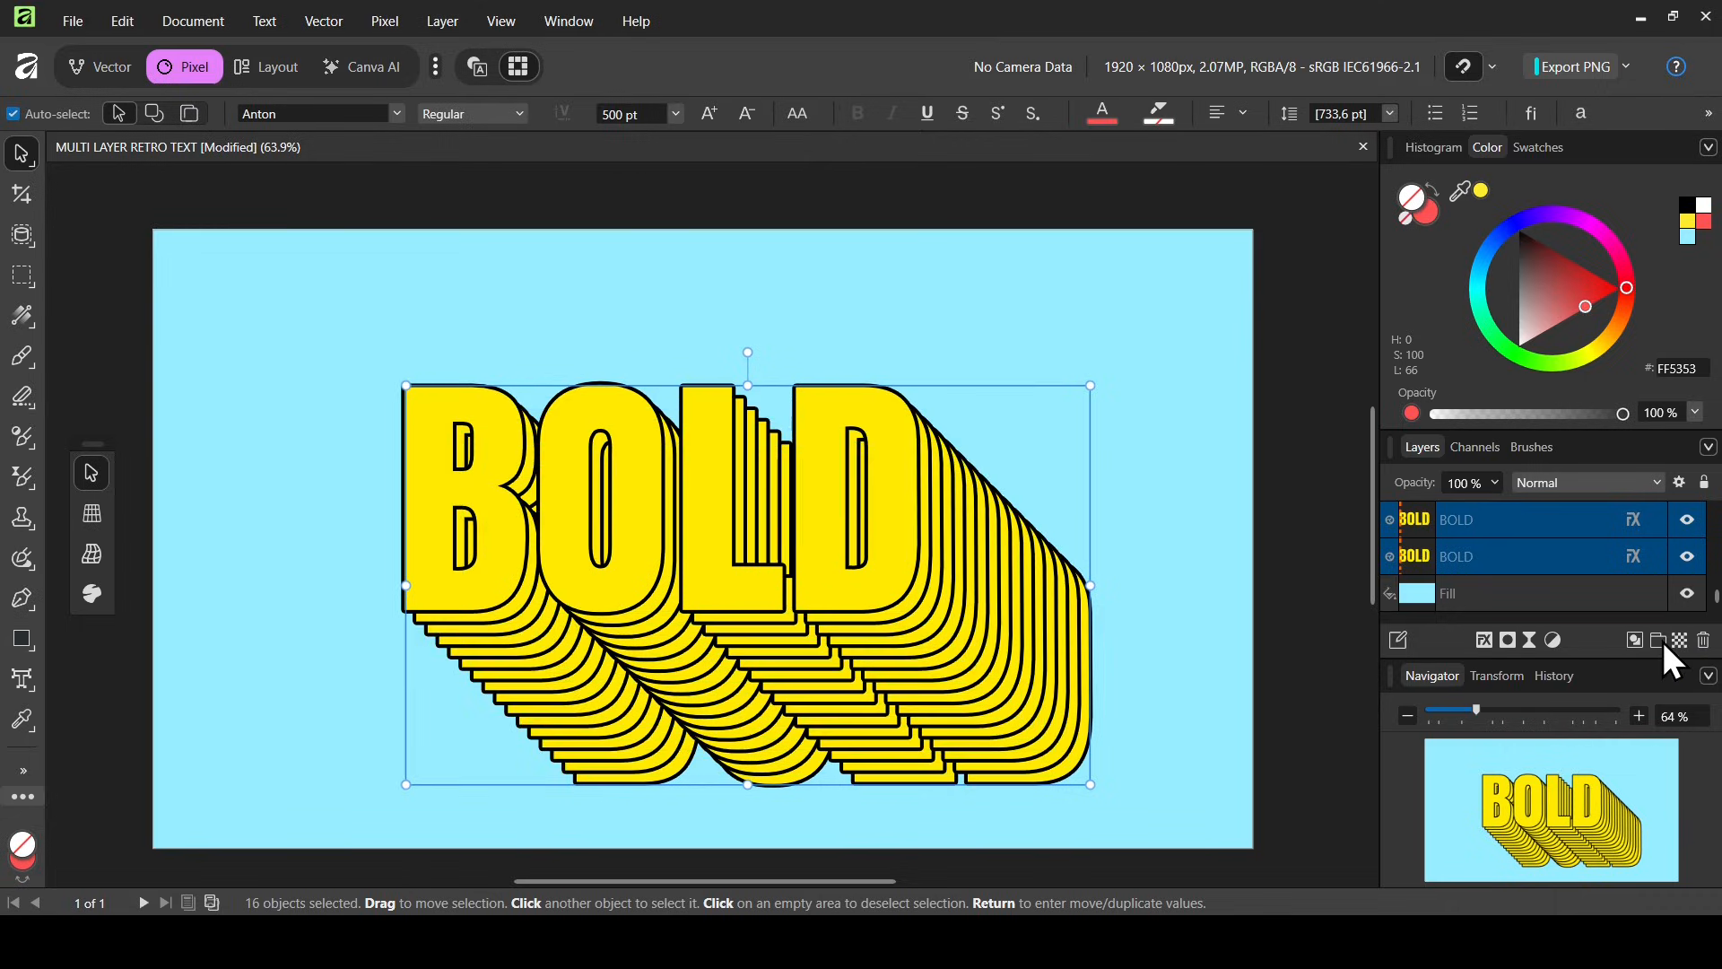
pyautogui.click(1703, 520)
pyautogui.click(1669, 520)
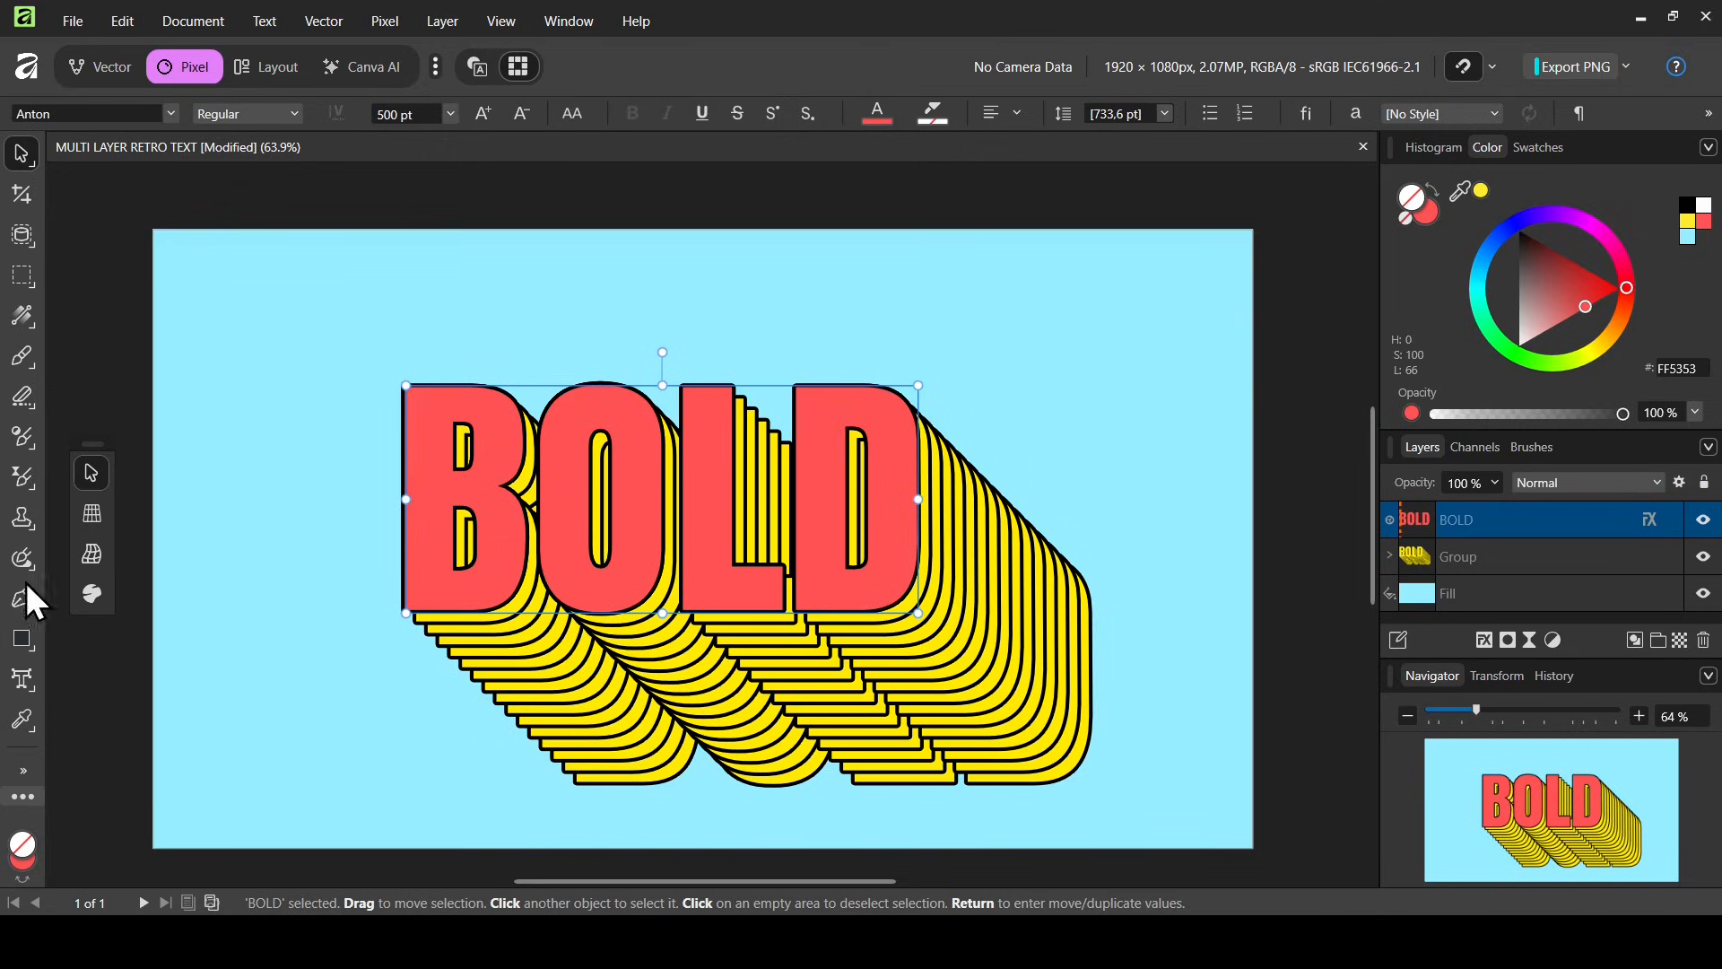
# With the Artistic Text Tool, replace the word BOLD with RETRO
pyautogui.click(14, 683)
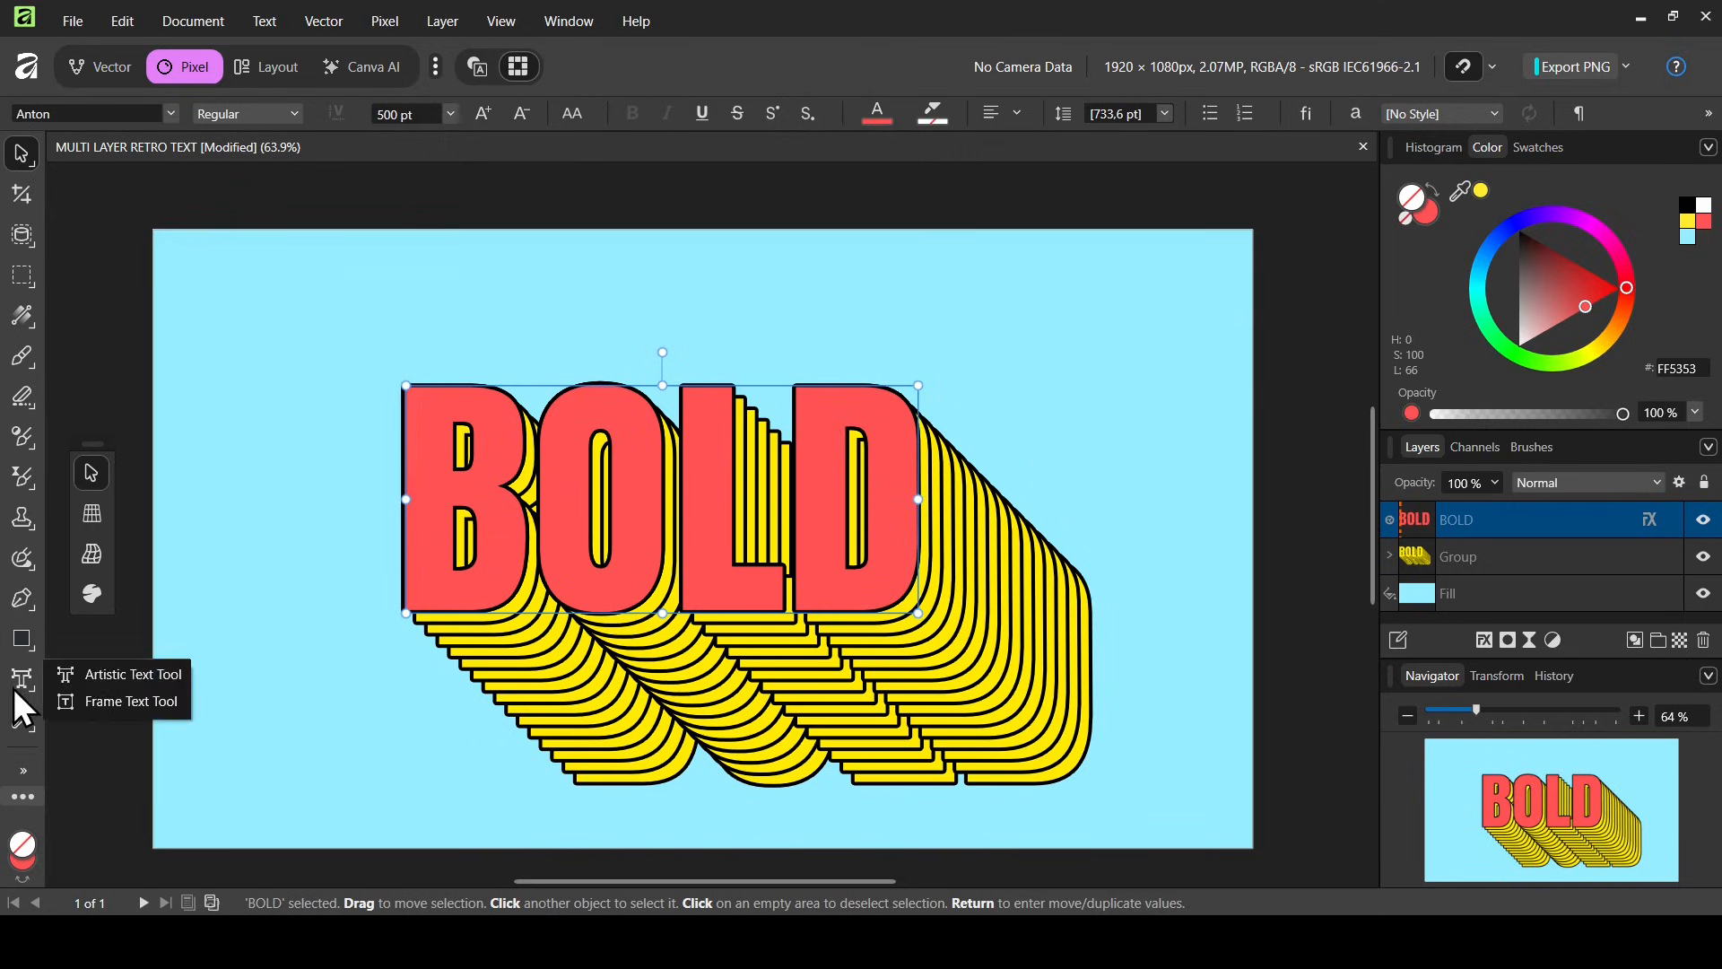
pyautogui.click(109, 675)
pyautogui.doubleClick(678, 453)
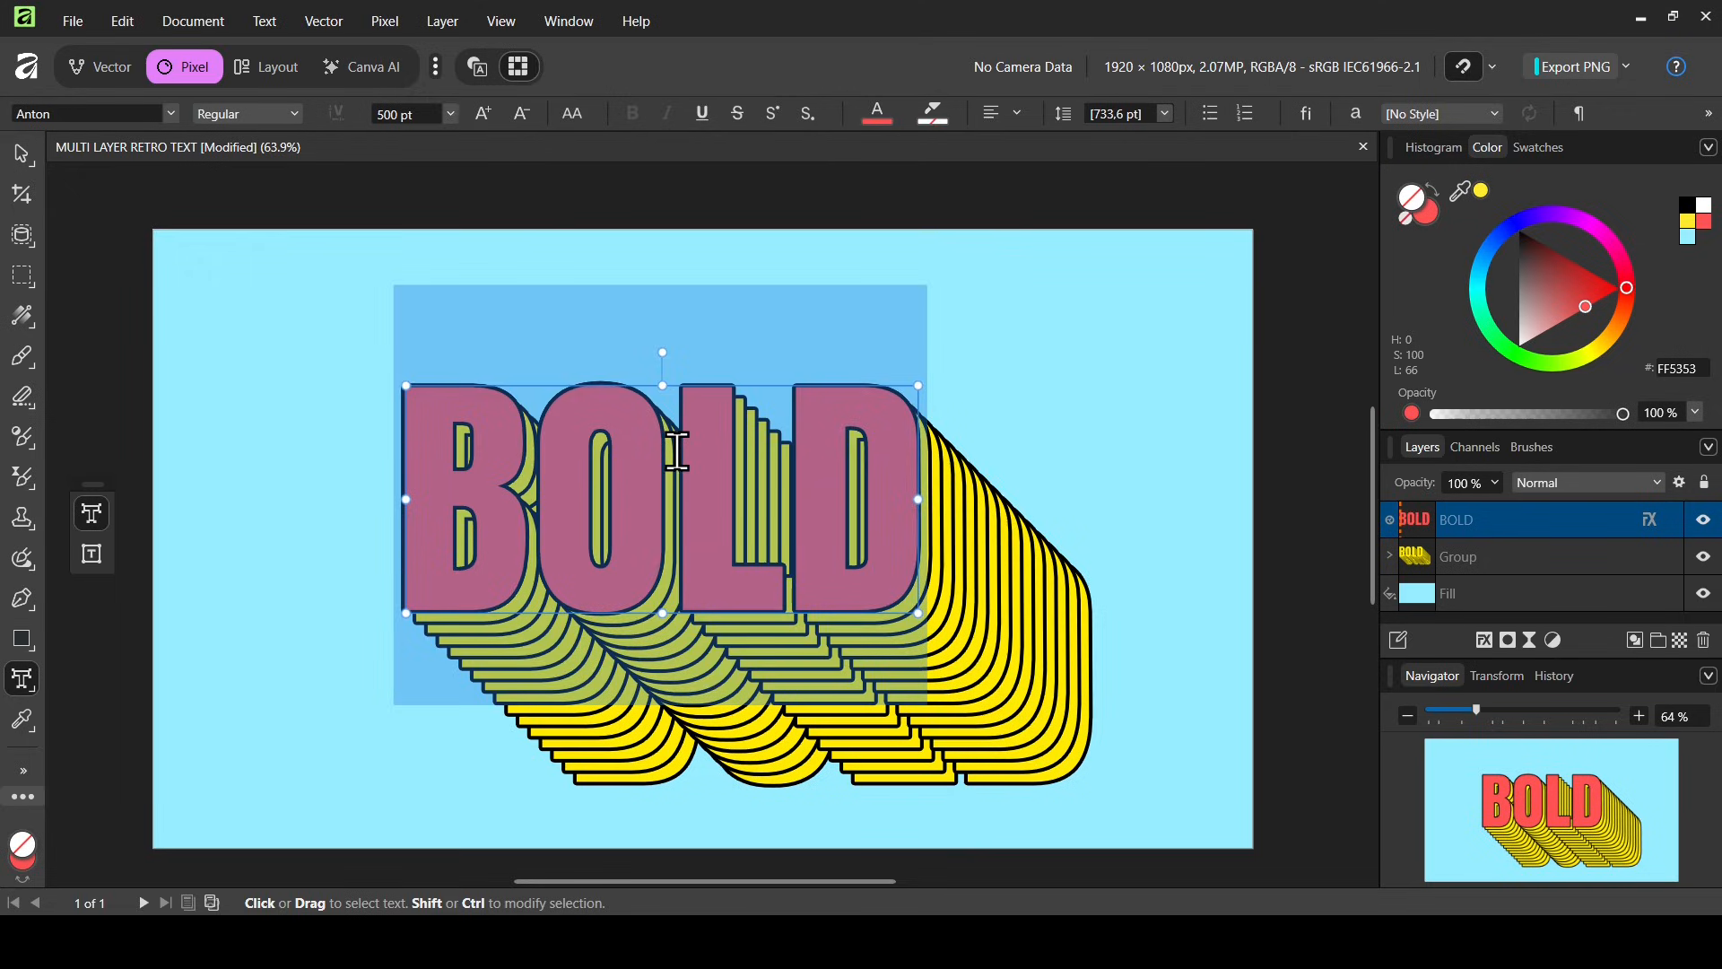
pyautogui.write('RETR')
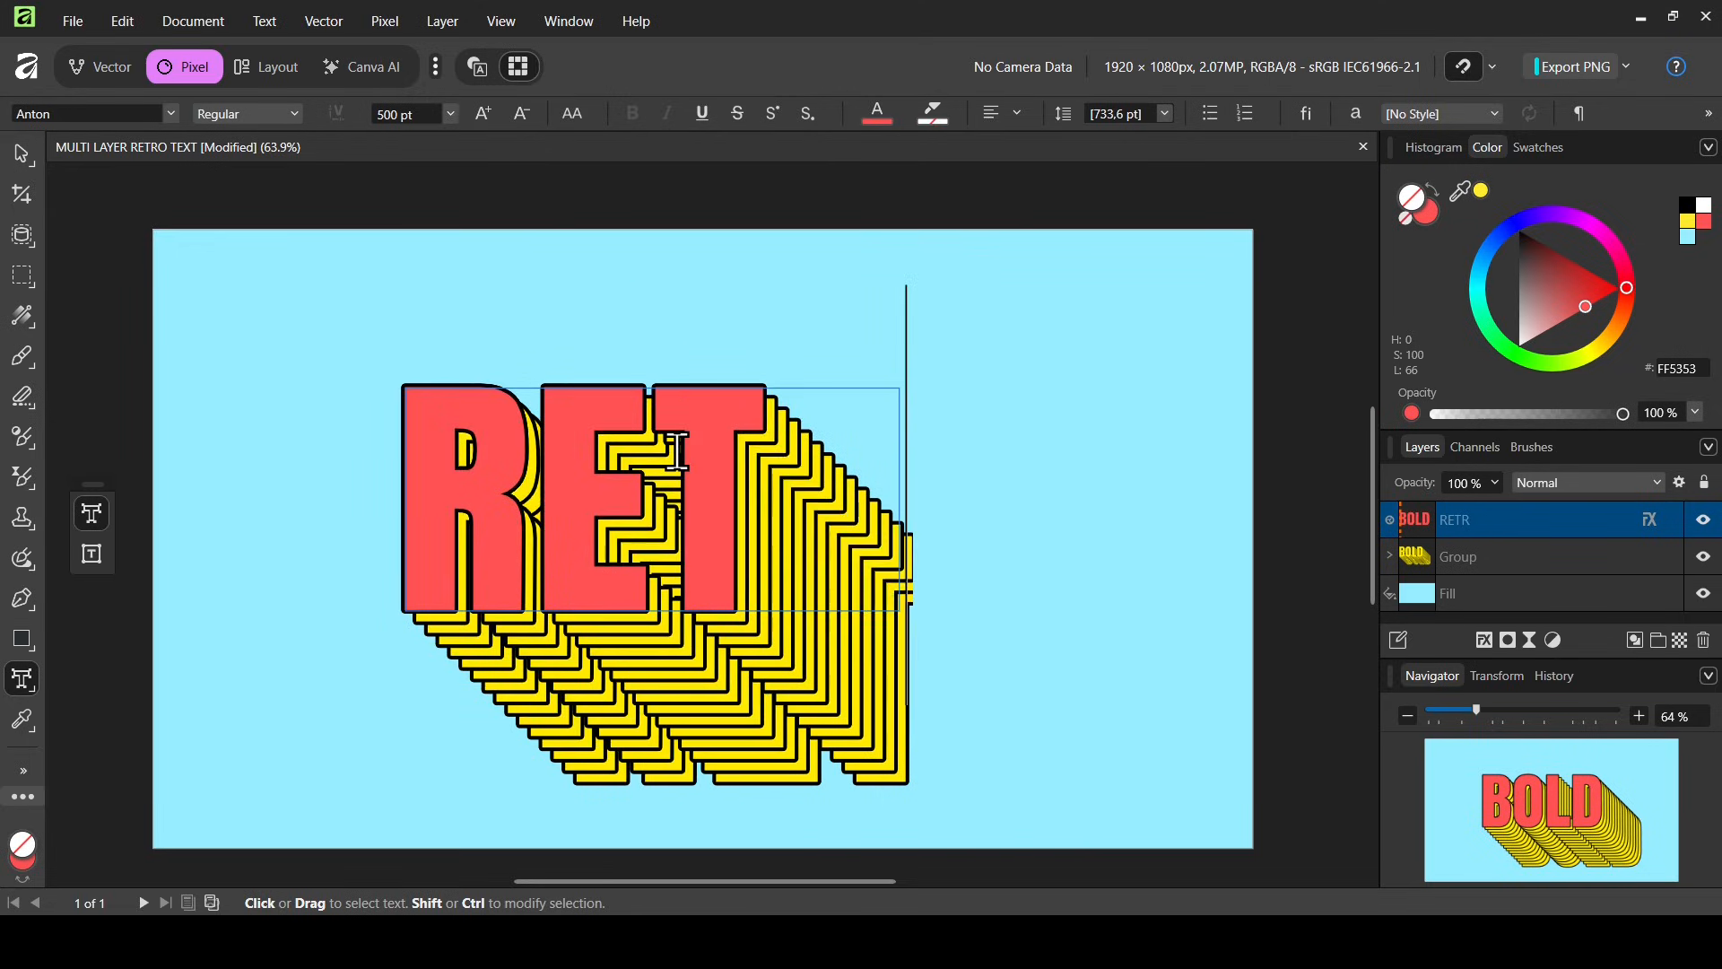
pyautogui.write('O')
pyautogui.press('Escape')
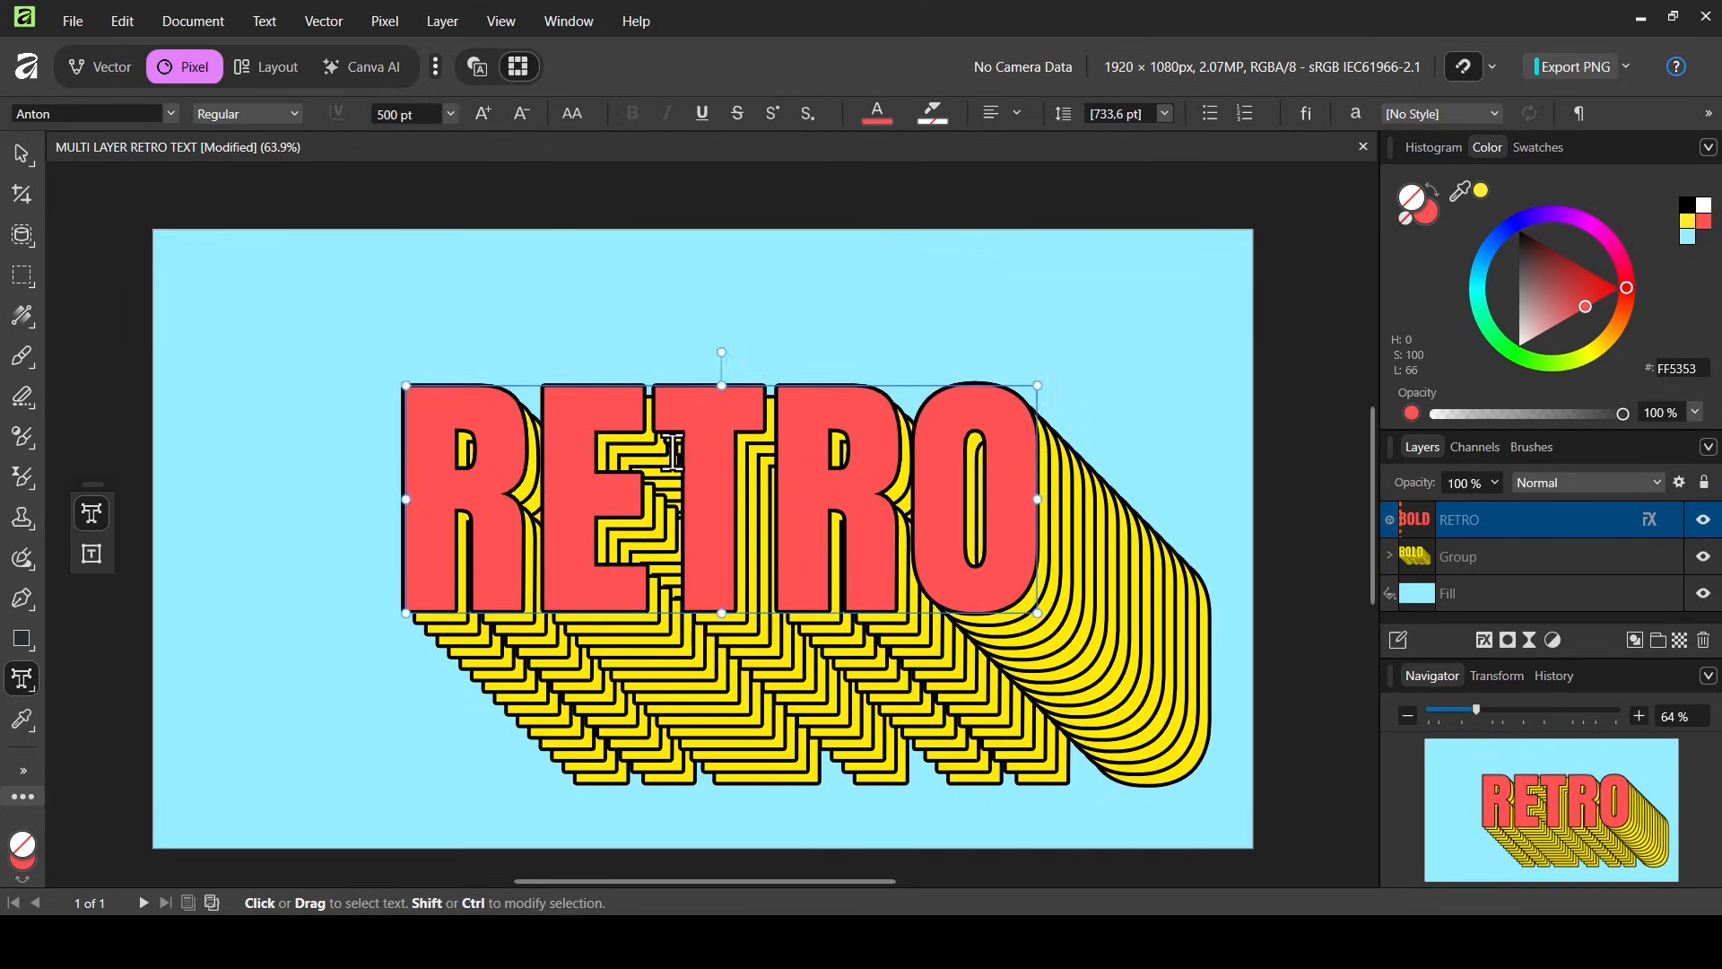
# Select all the text and set its font size to 450 pt
pyautogui.hotkey('ctrl', 'a')
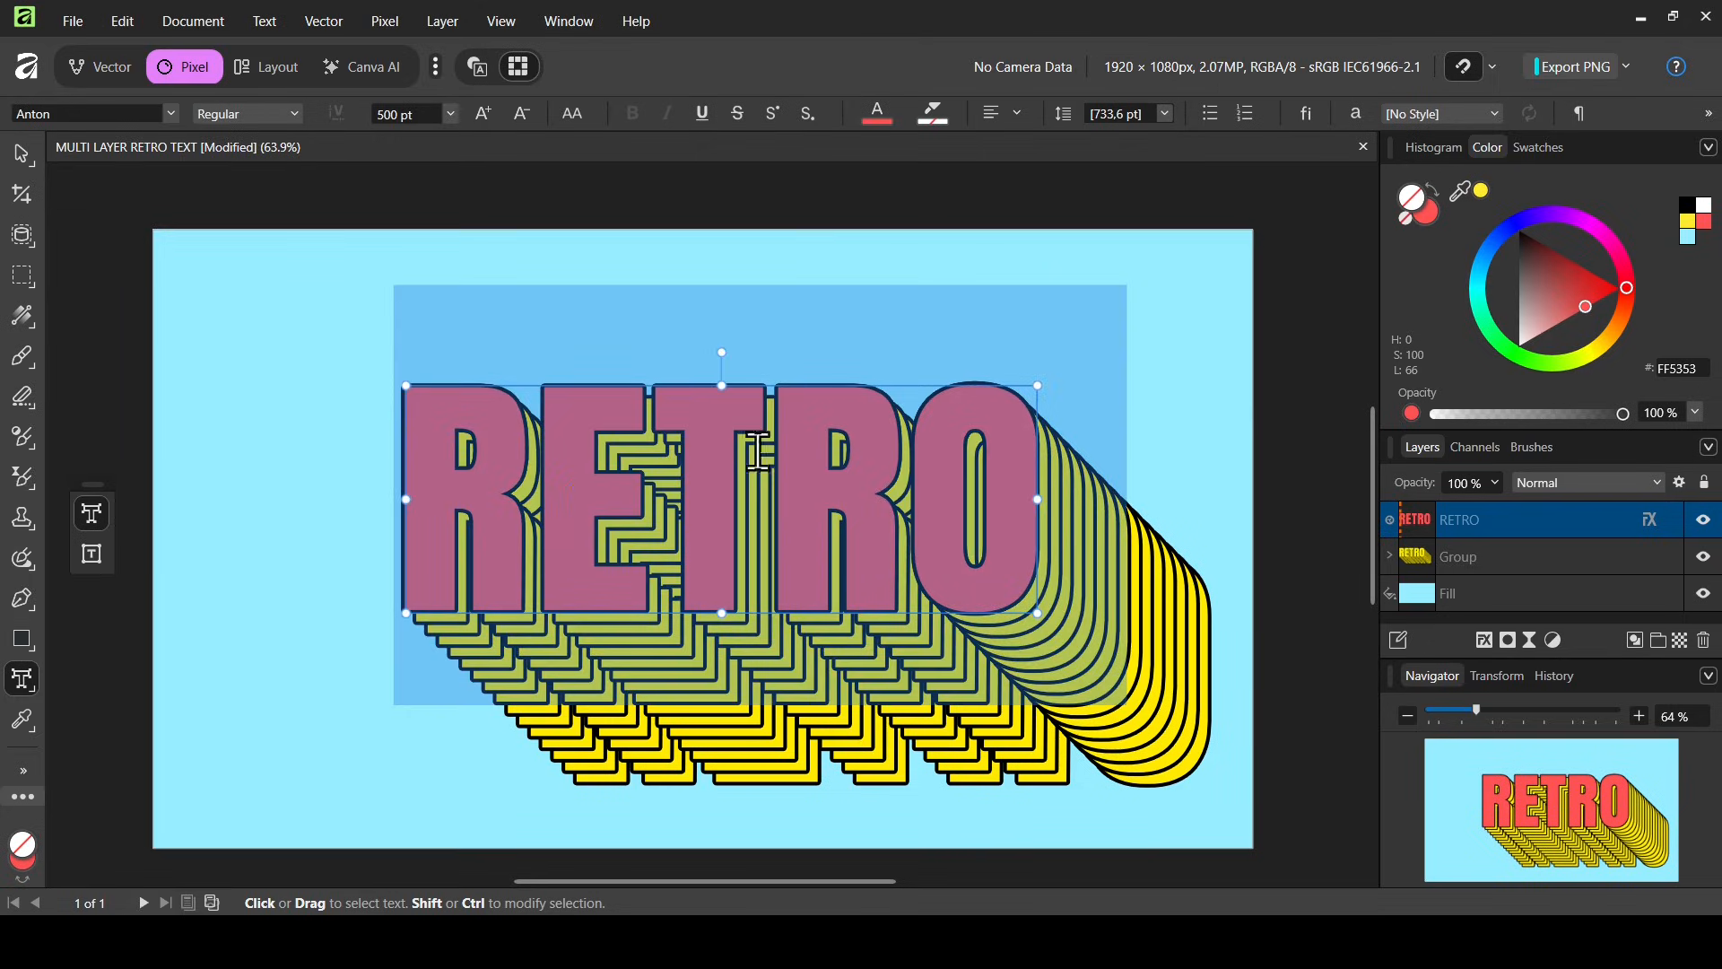
pyautogui.click(415, 114)
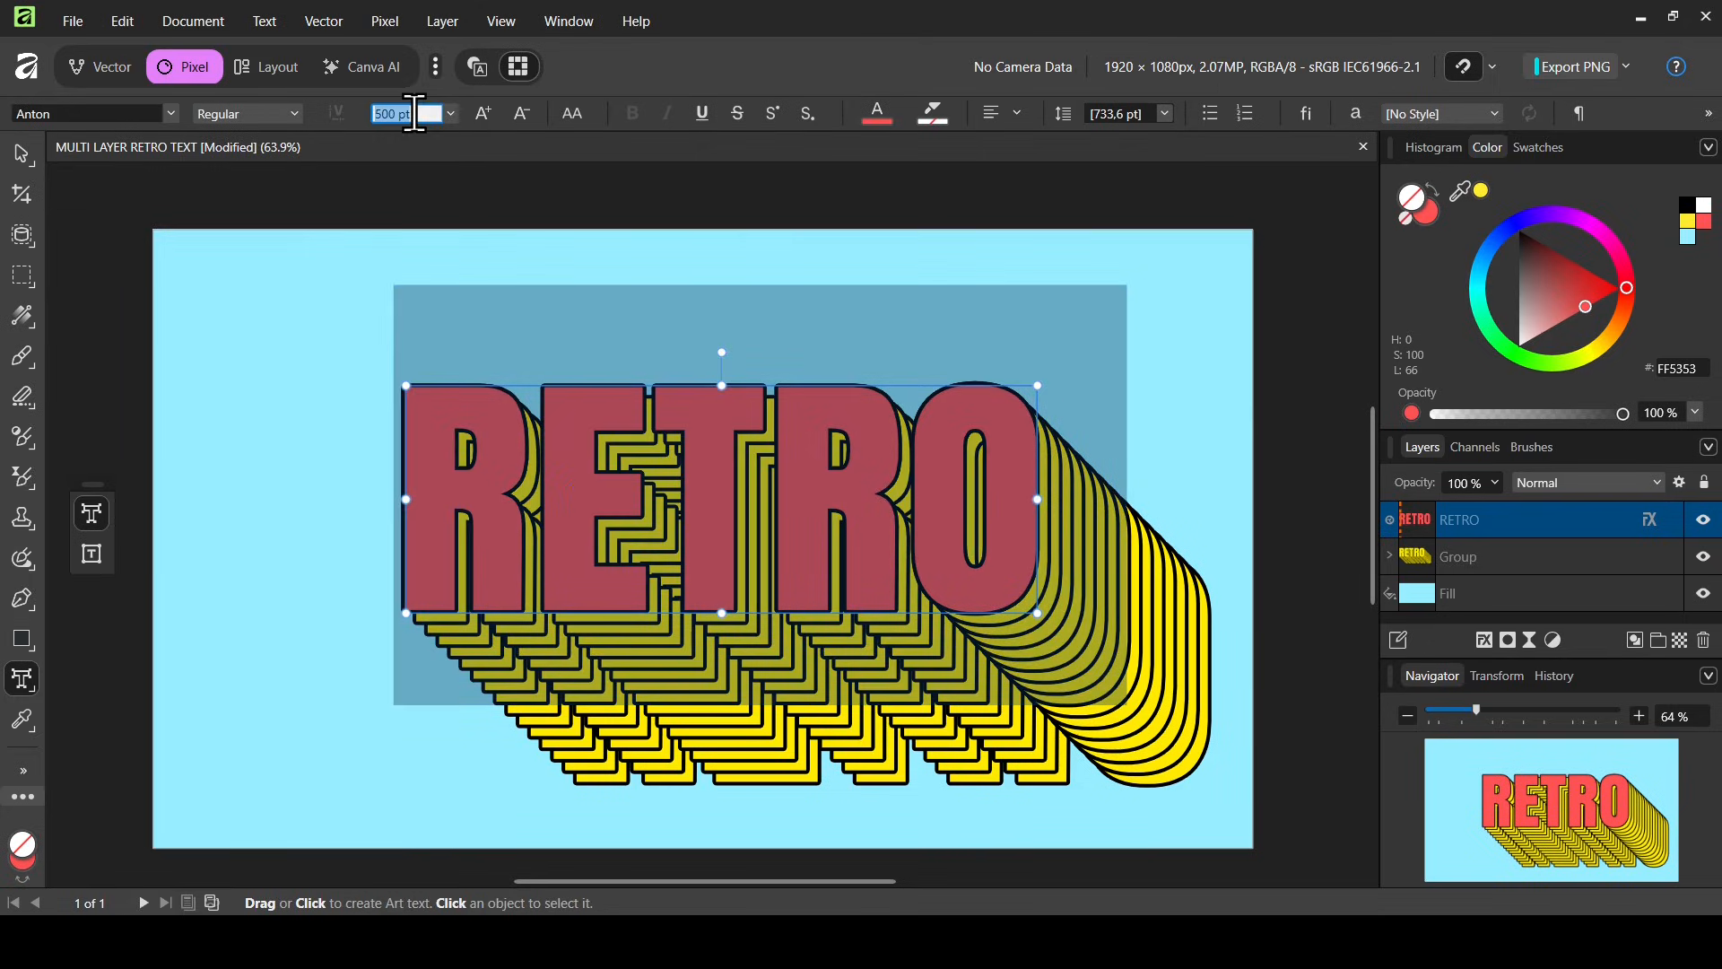
pyautogui.write('450')
pyautogui.press('Return')
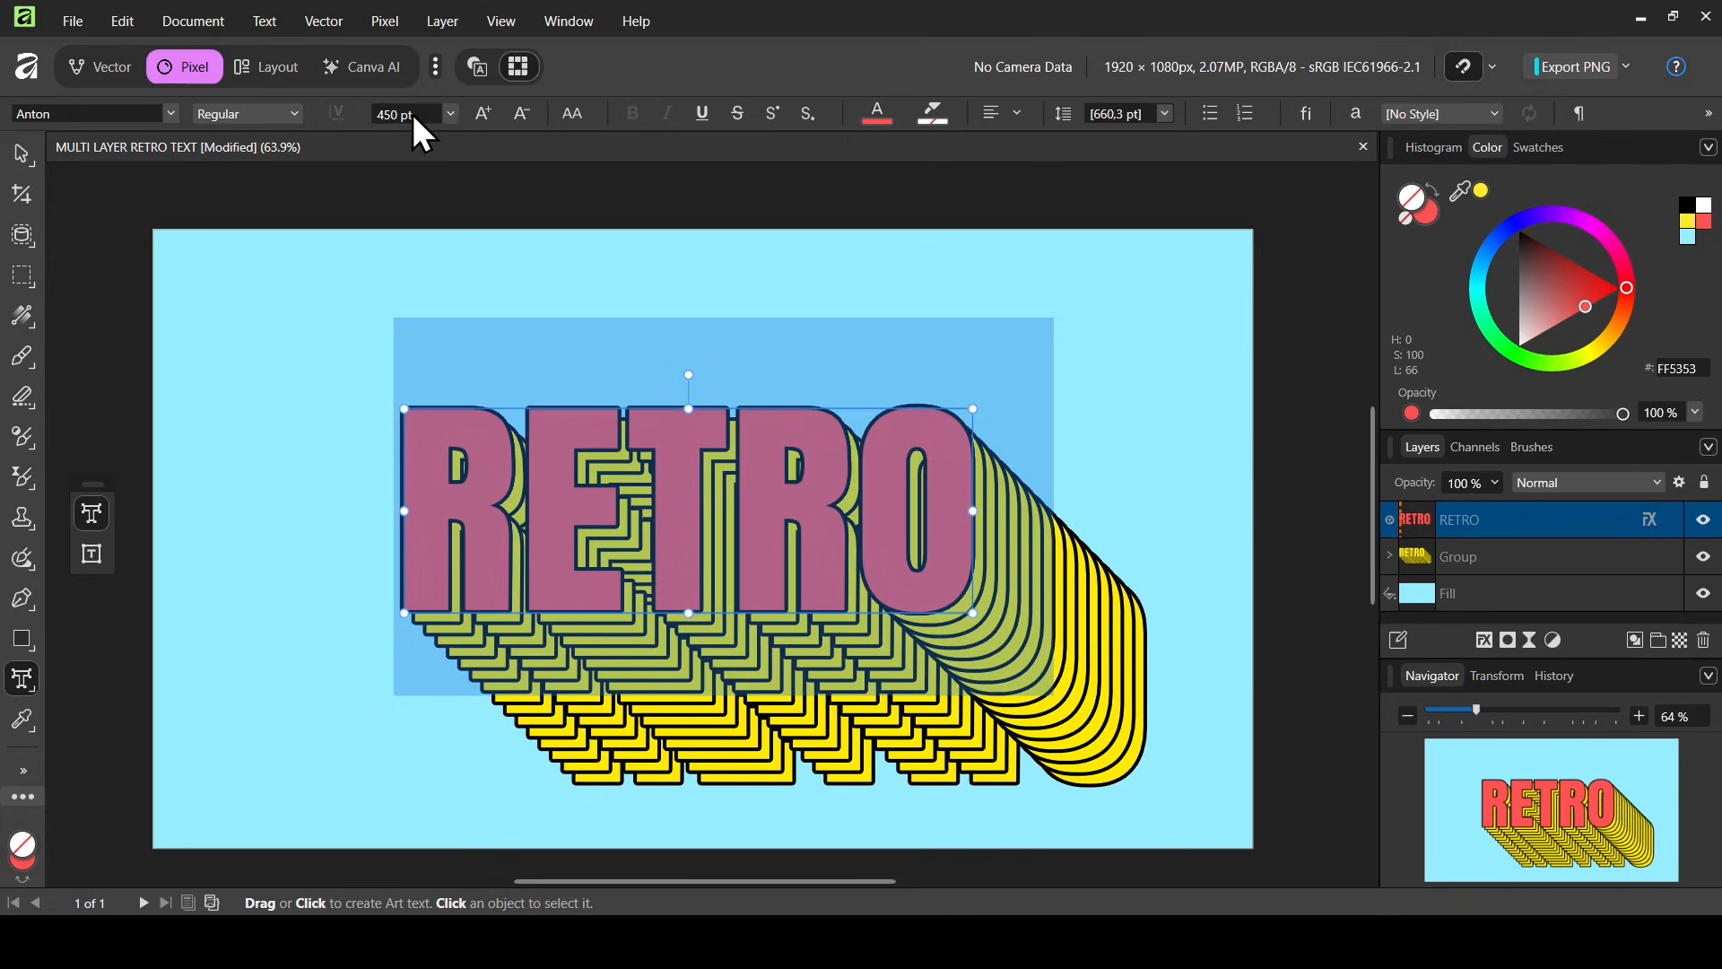
# Change the font to Arial and make it bold and italic
pyautogui.click(171, 113)
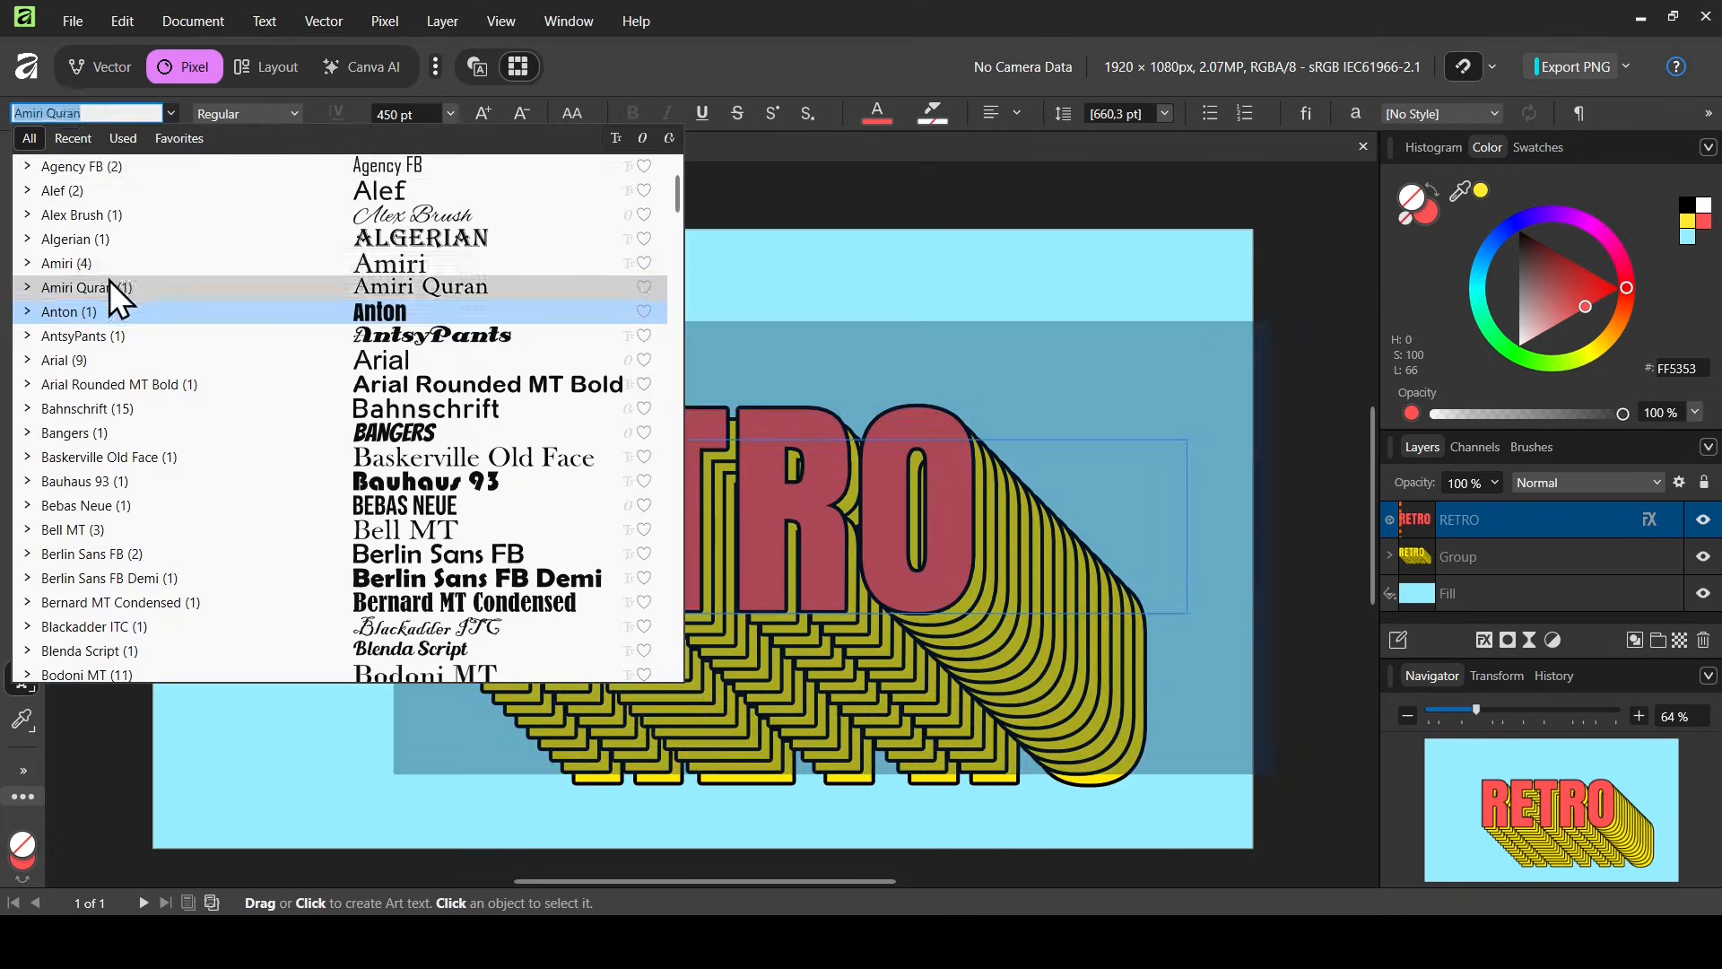
pyautogui.click(98, 364)
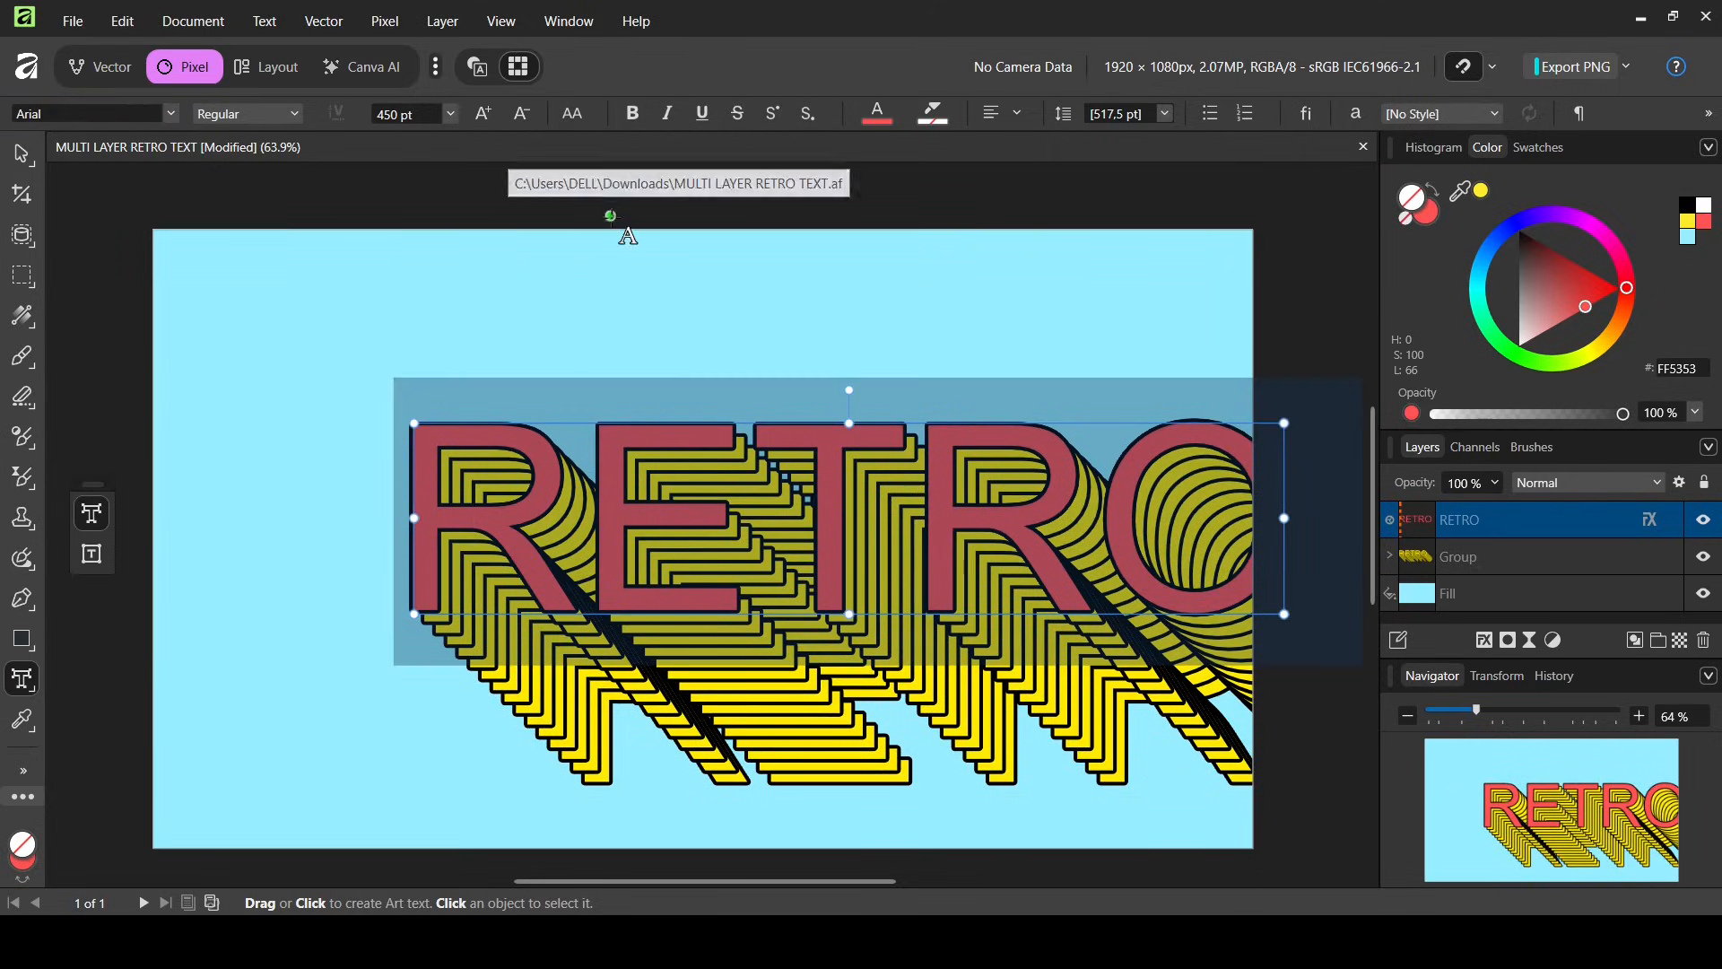
pyautogui.click(641, 116)
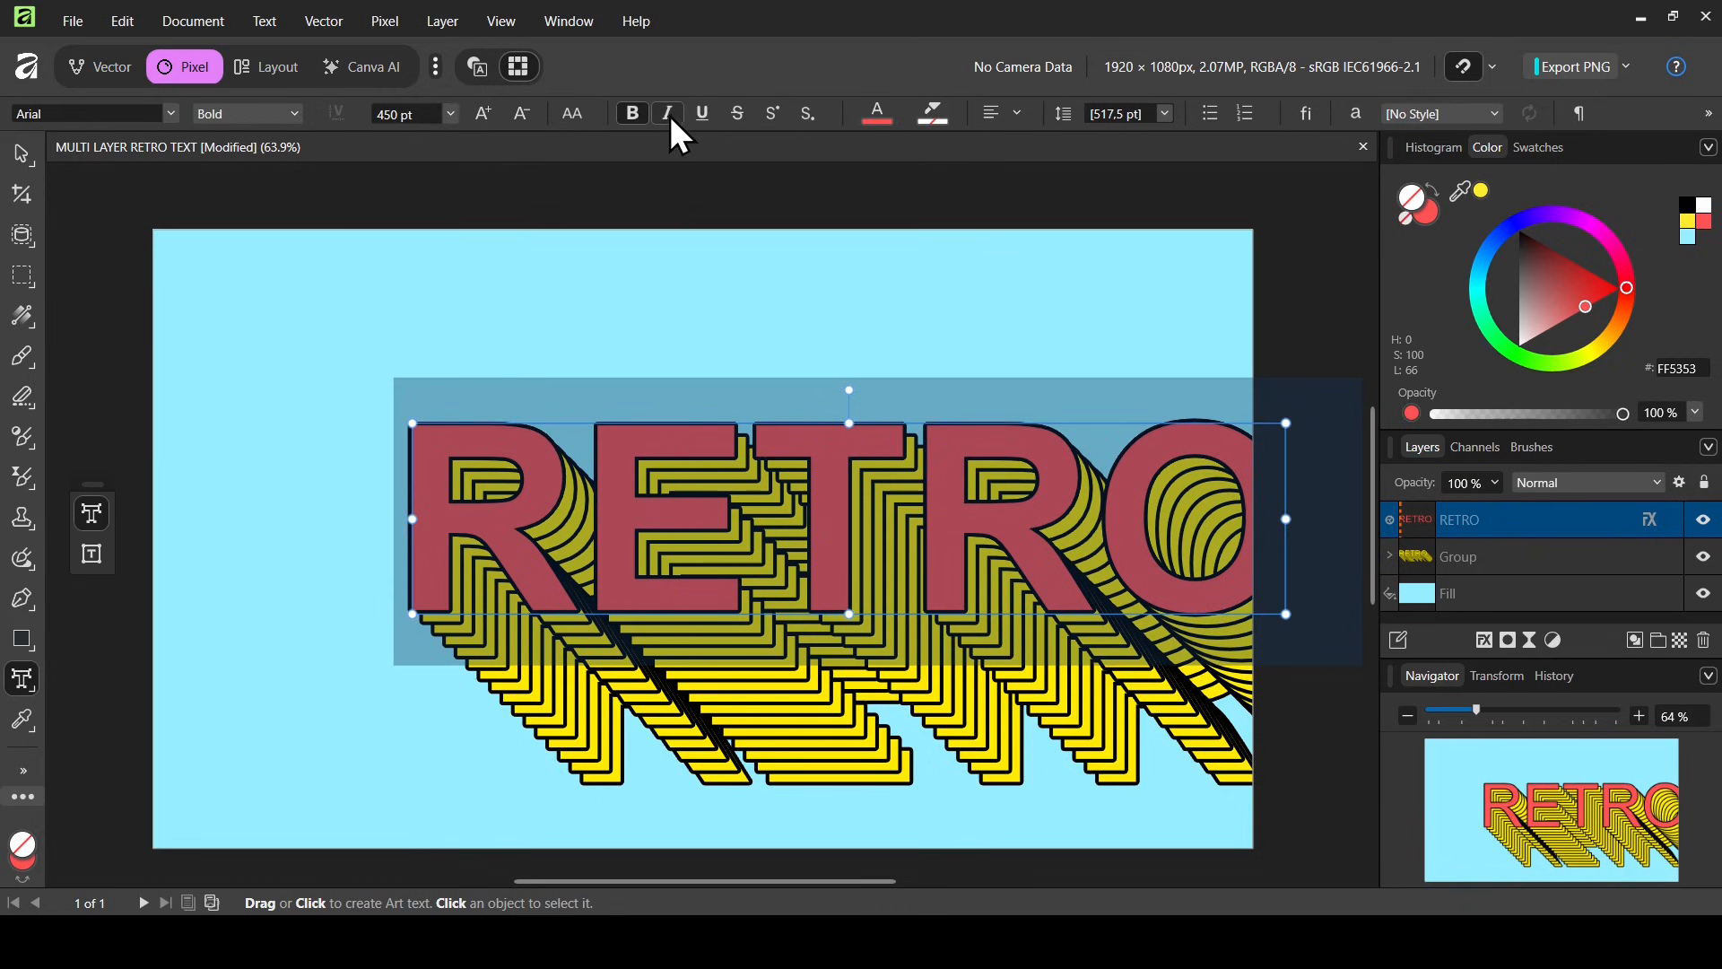
pyautogui.click(667, 115)
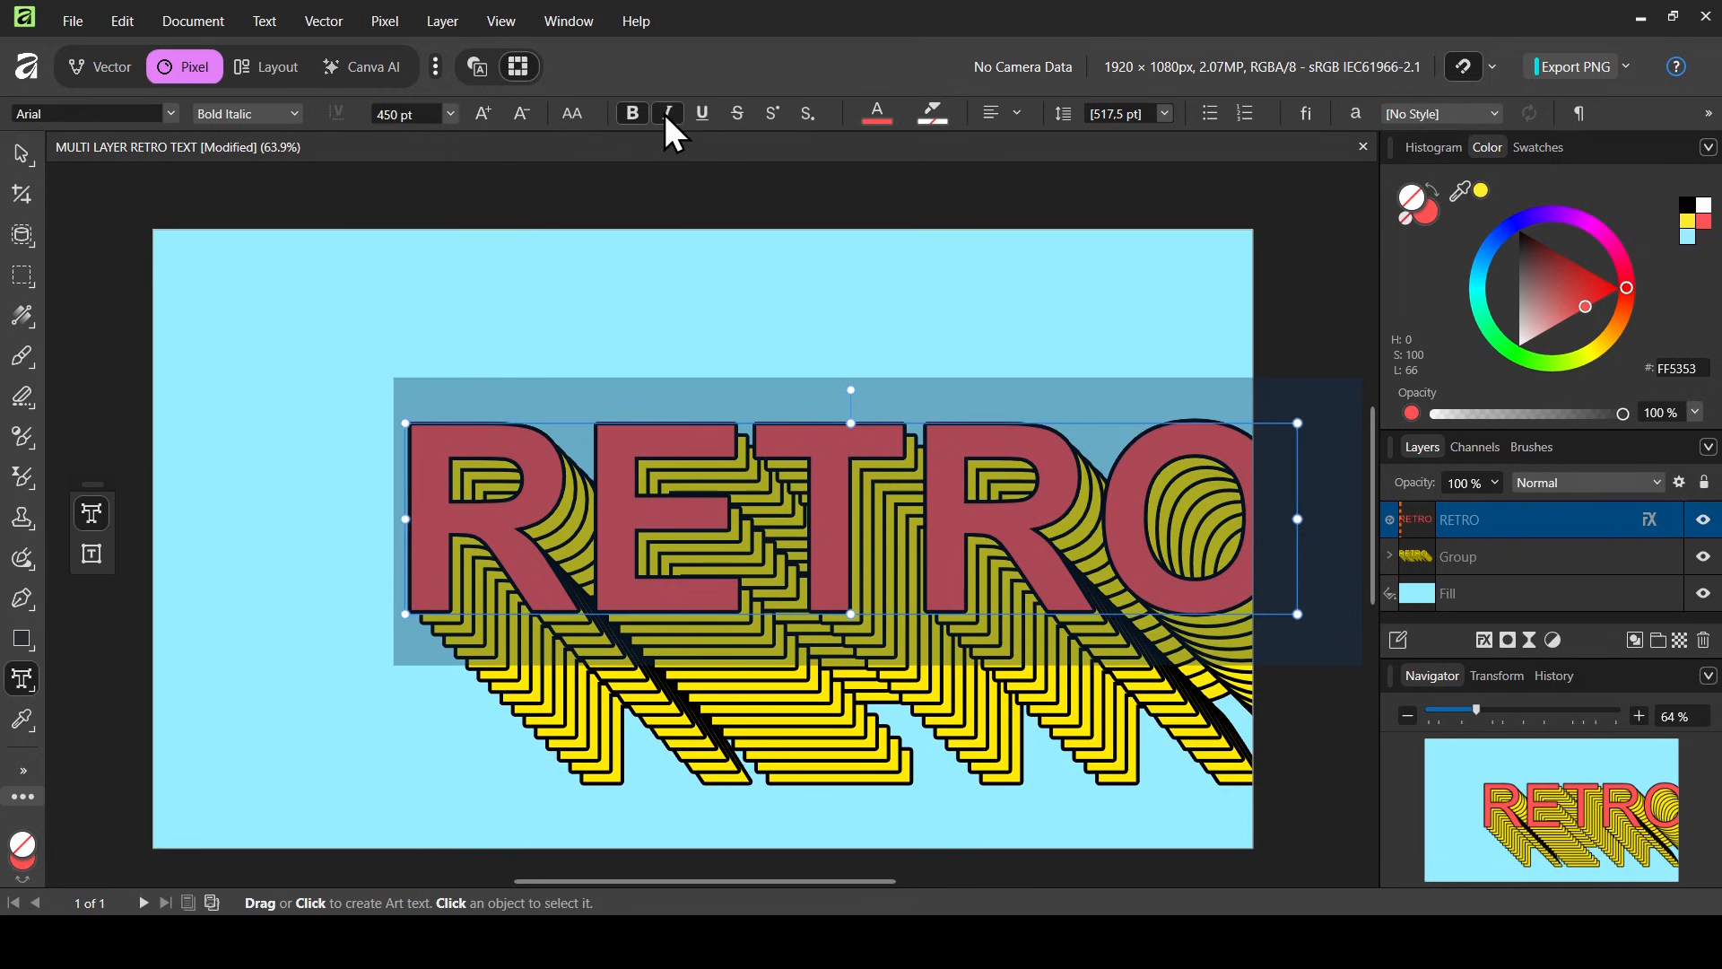
# Set the font size to 400 pt
pyautogui.click(392, 114)
pyautogui.write('400')
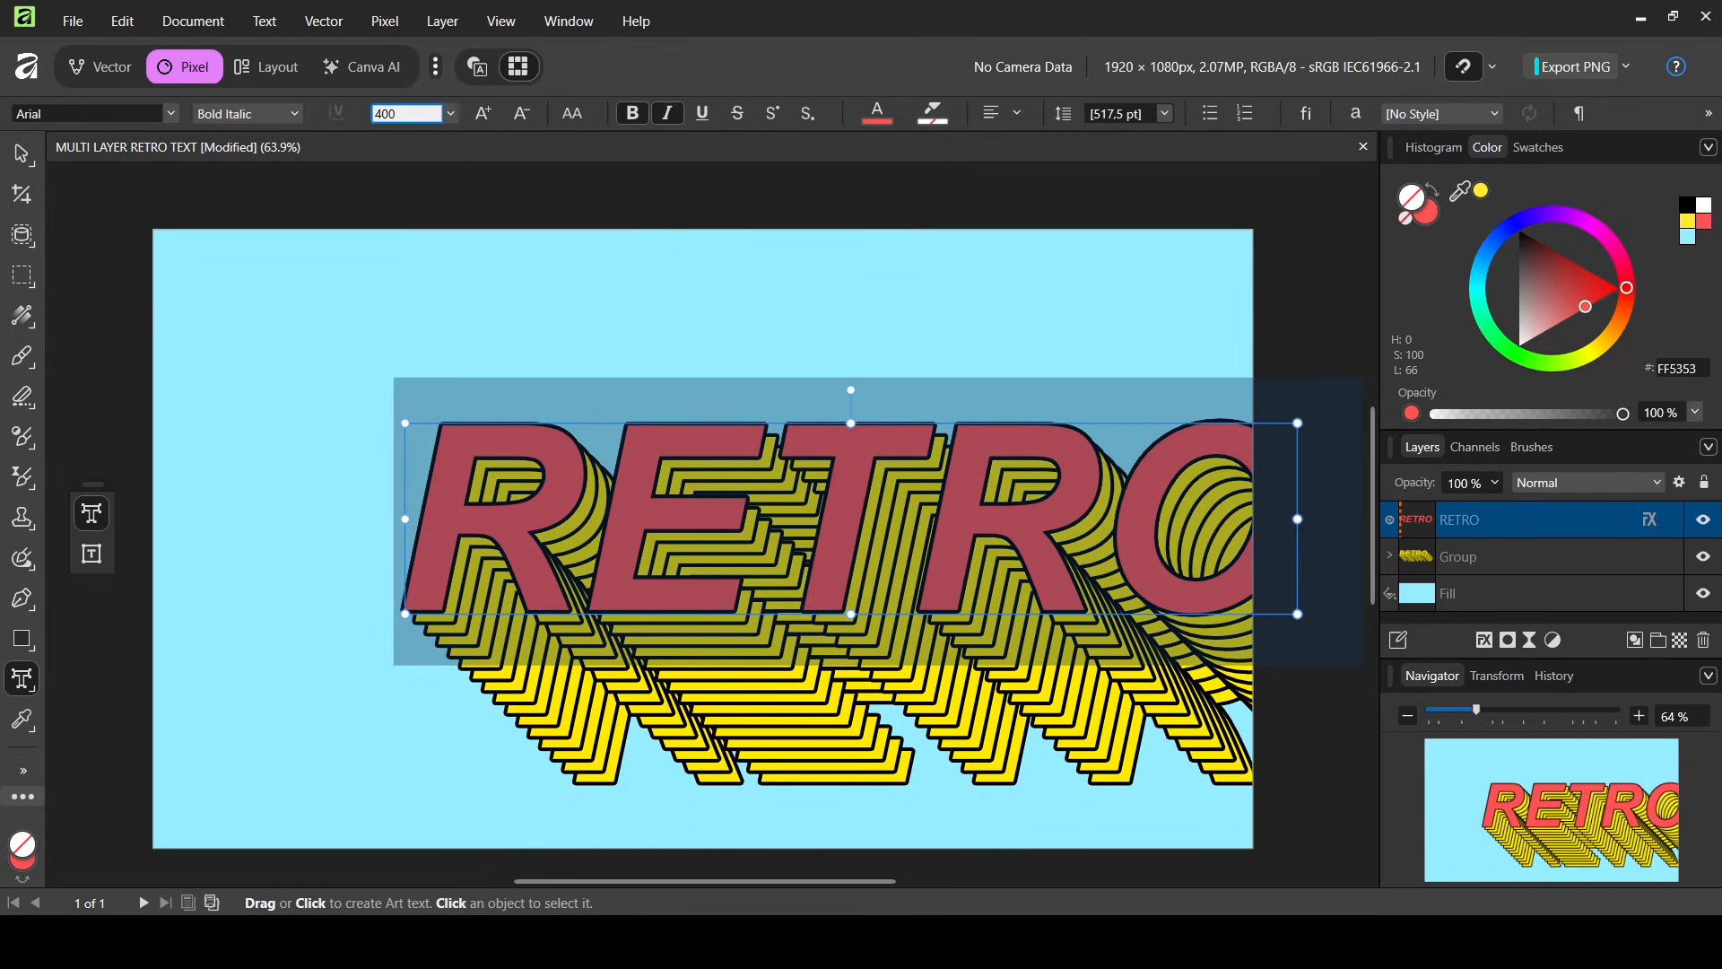
pyautogui.press('Return')
# Switch to the Move Tool and select both the RETRO text and the copies group
pyautogui.rightClick(16, 157)
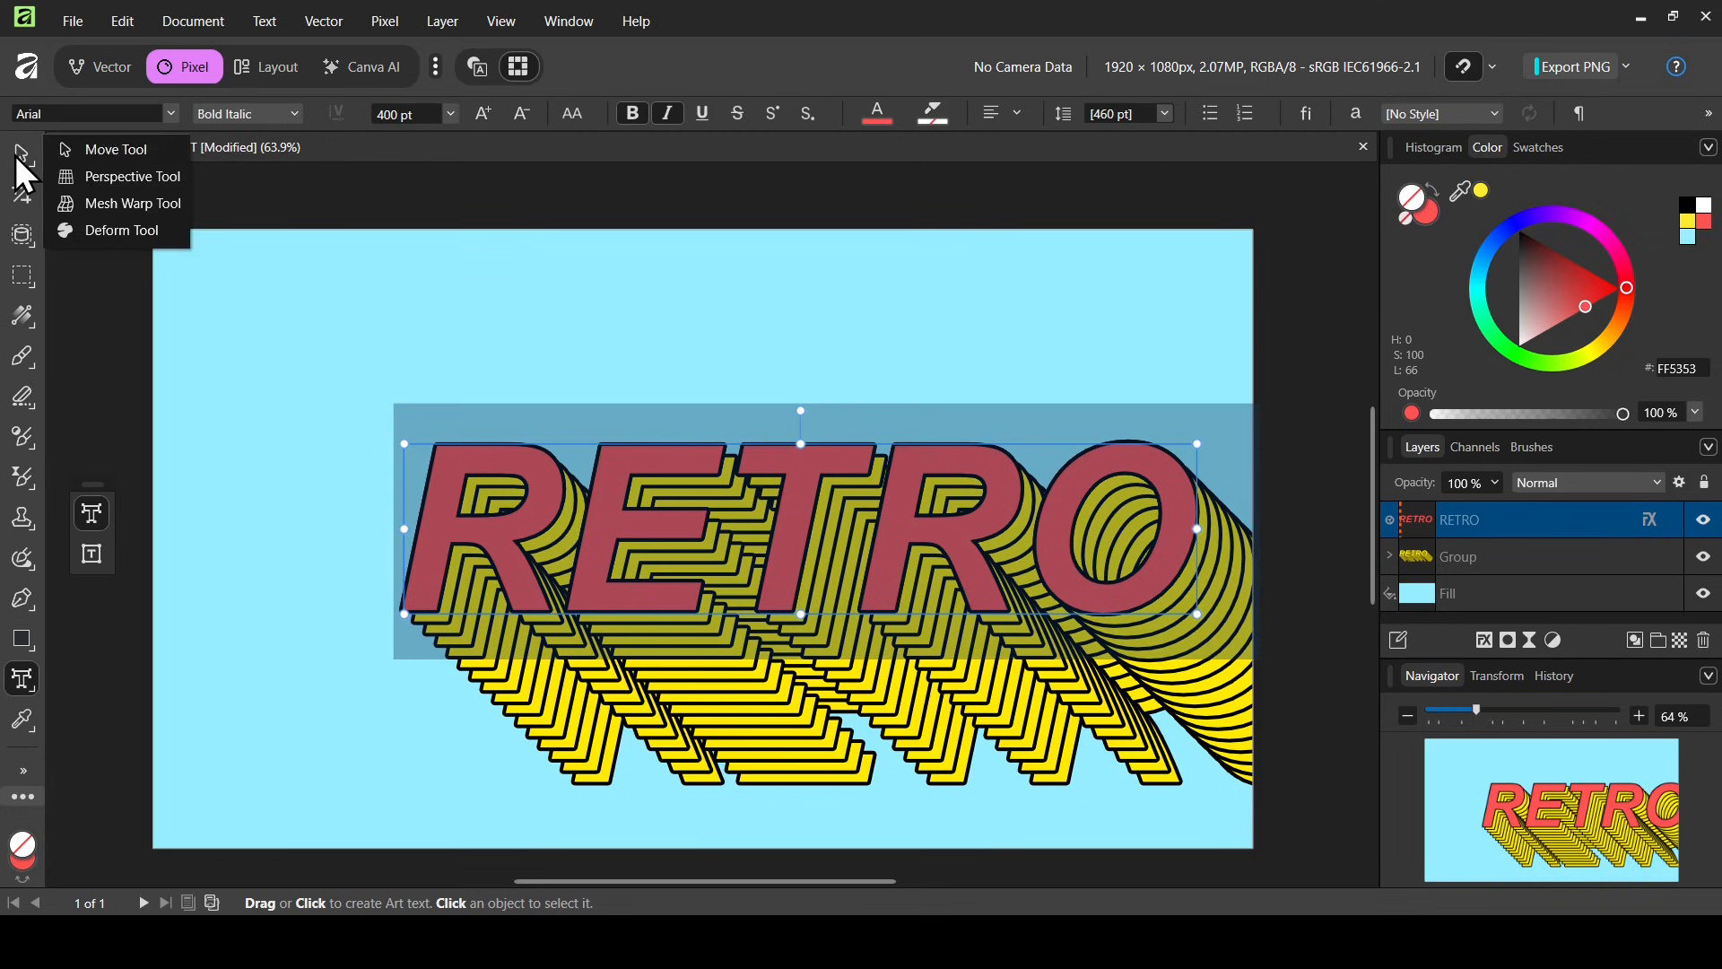
pyautogui.click(122, 149)
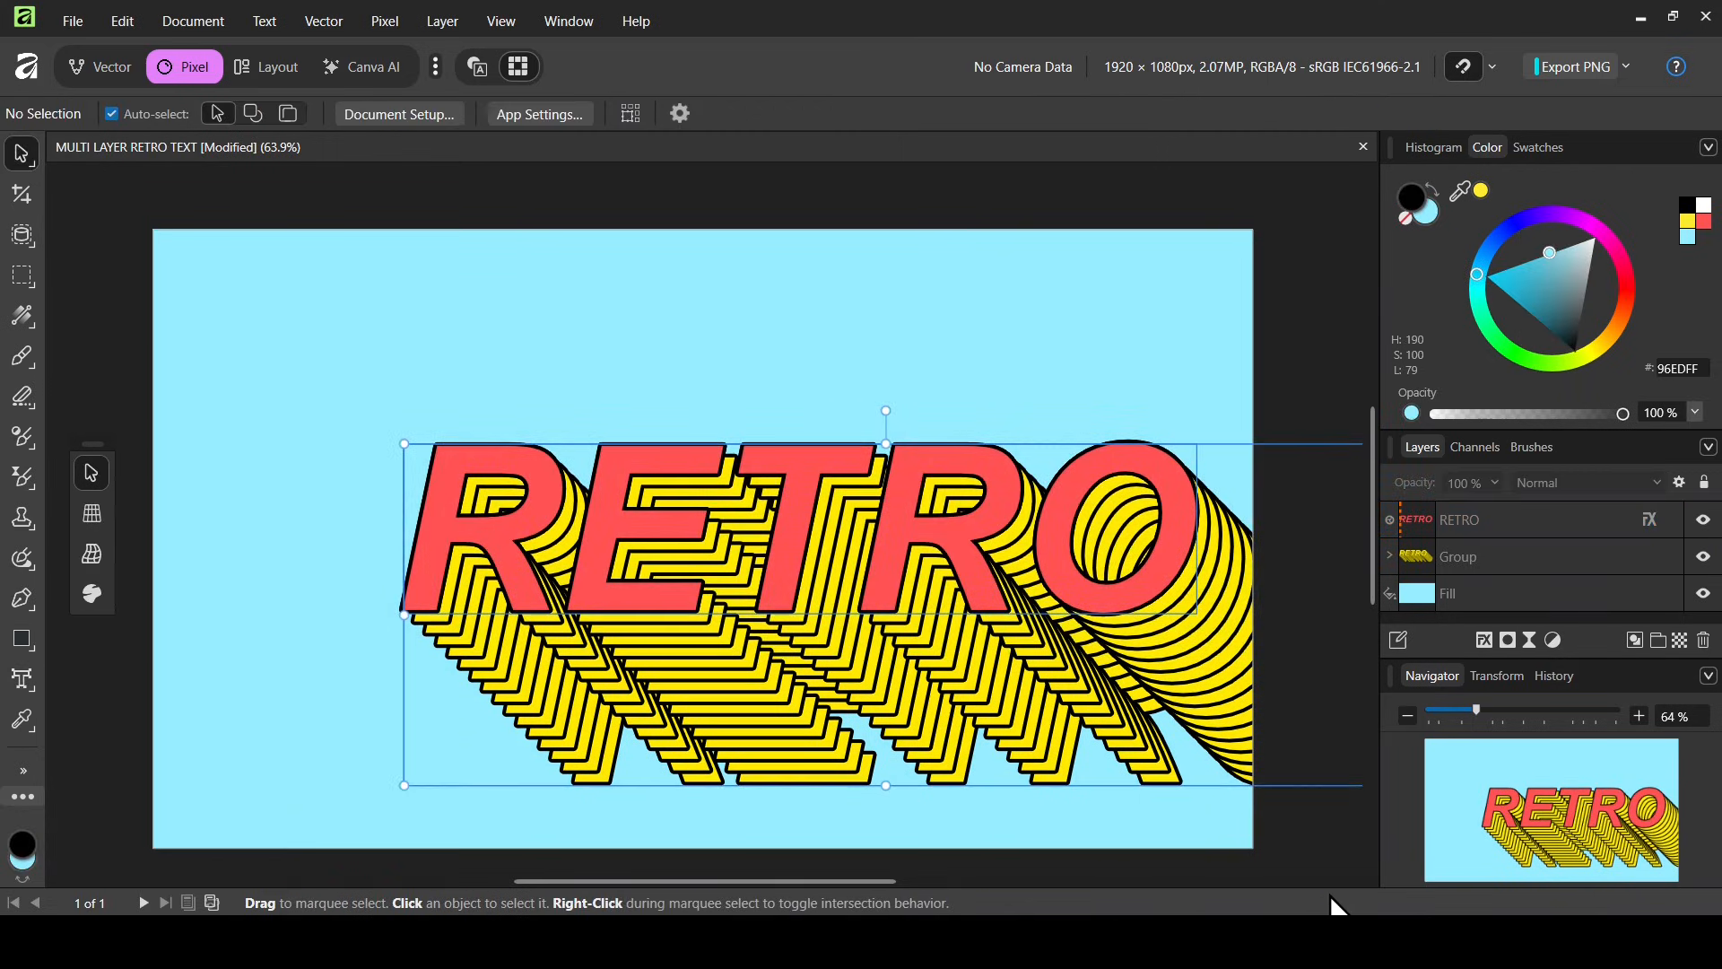
pyautogui.hotkey('ctrl', 'a')
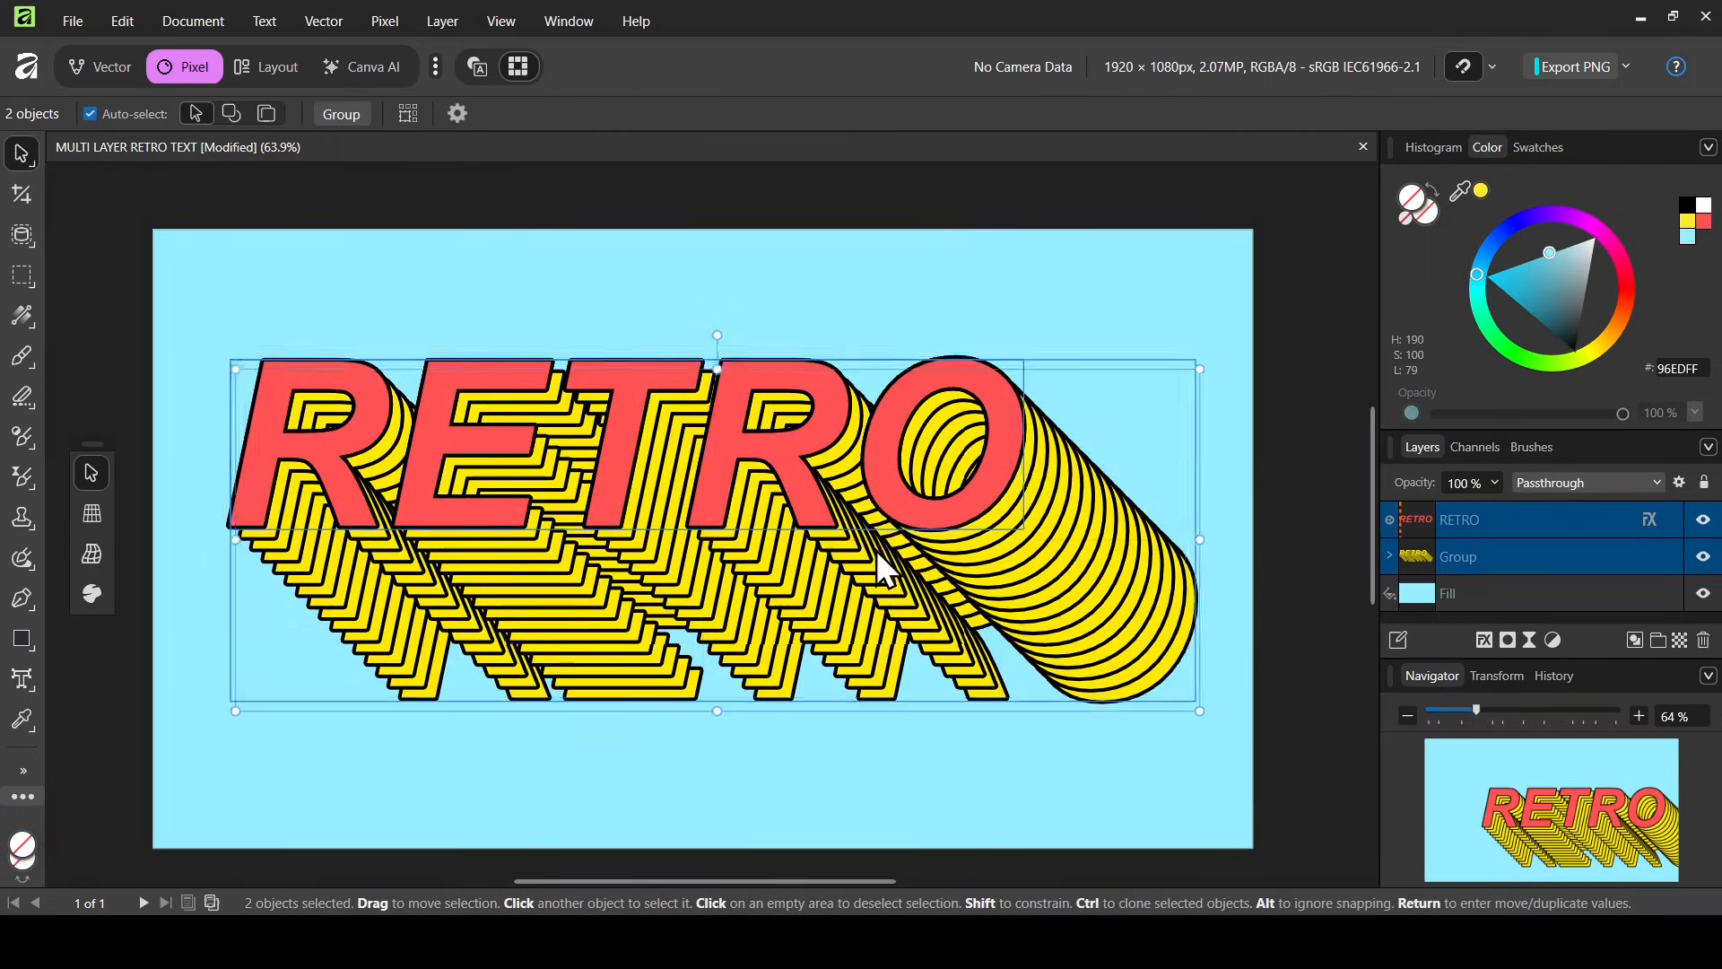